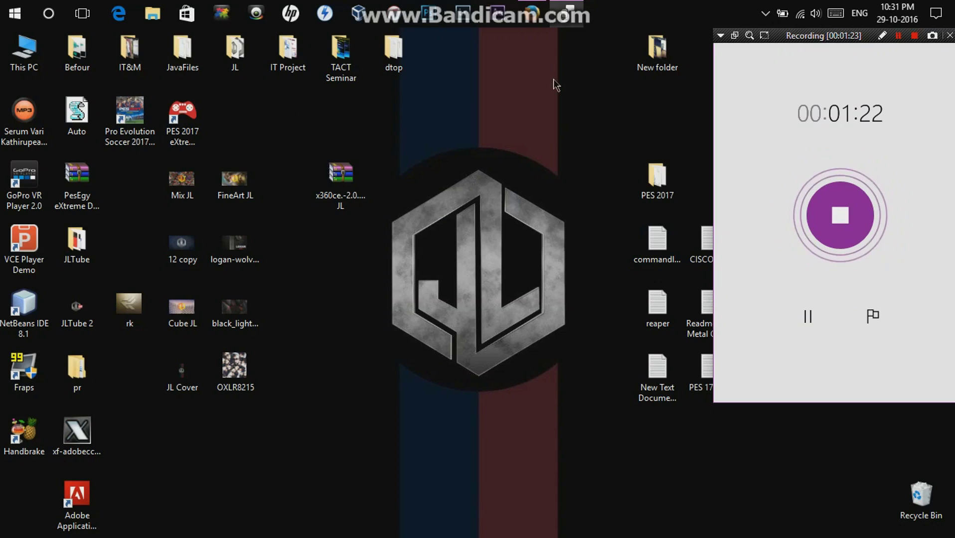
Bring the MediaFire download page for the x360ce 2.0.2.156 zip to the front in Firefox.
click(533, 15)
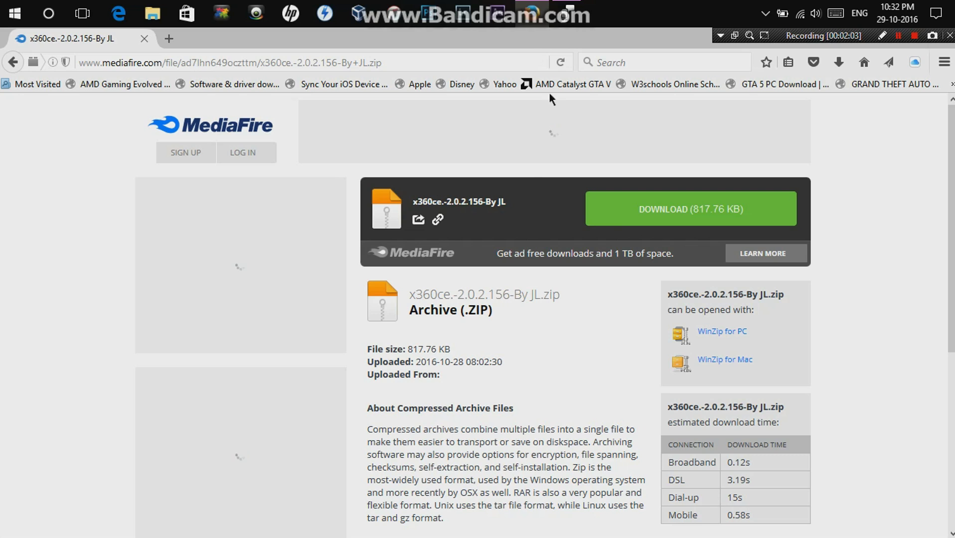
Minimize Firefox to get back to the desktop holding the downloaded x360ce zip.
click(531, 14)
Refresh the desktop and extract the x360ce zip to 'x360ce.-2.0.2.156-By JL'.
right_click(493, 136)
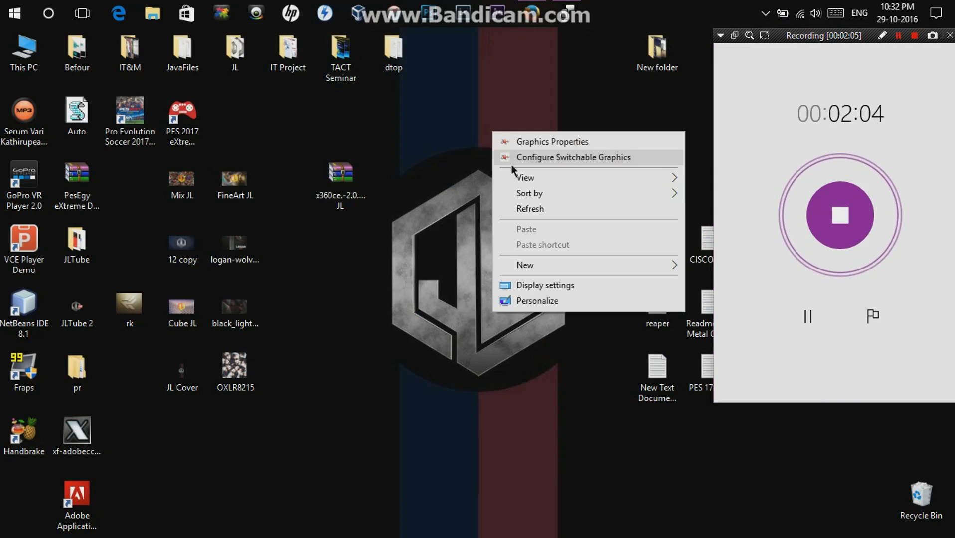
click(526, 202)
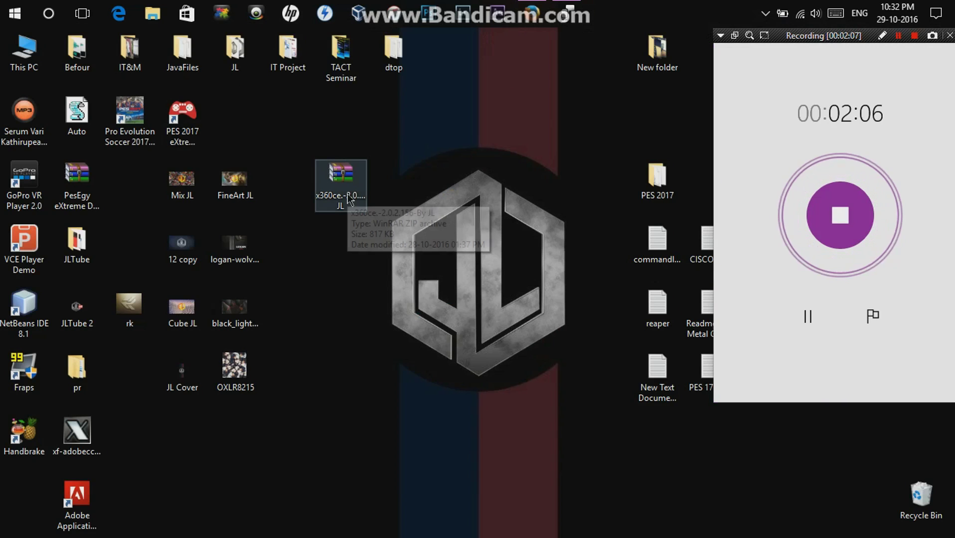
click(347, 186)
right_click(347, 186)
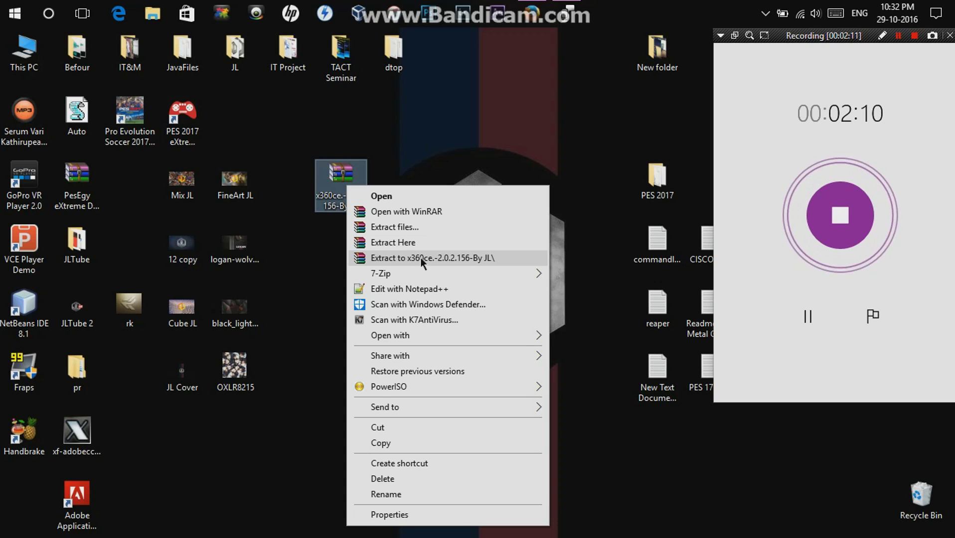
click(412, 259)
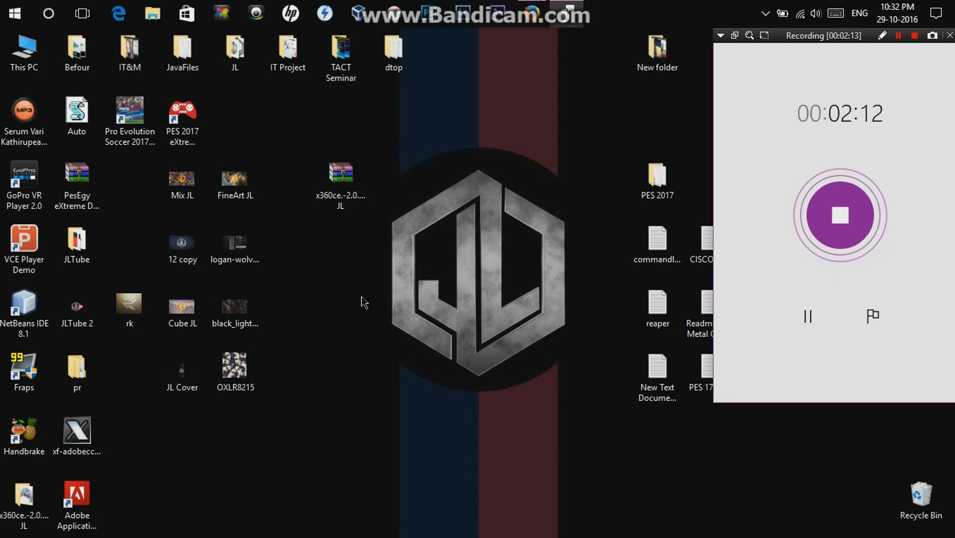
Move the extracted folder, open it, and refresh to show the x360ce application file.
drag(24, 498, 493, 122)
double_click(491, 119)
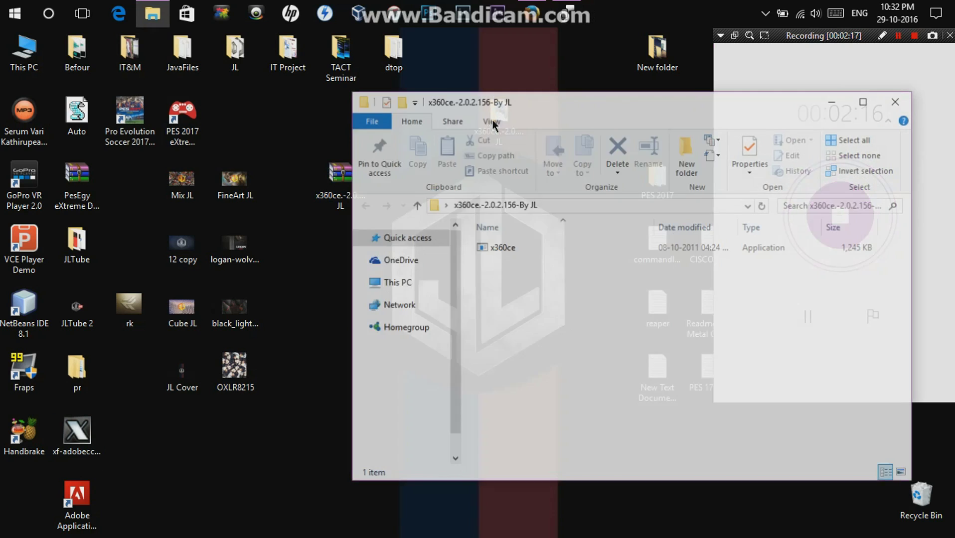
click(509, 250)
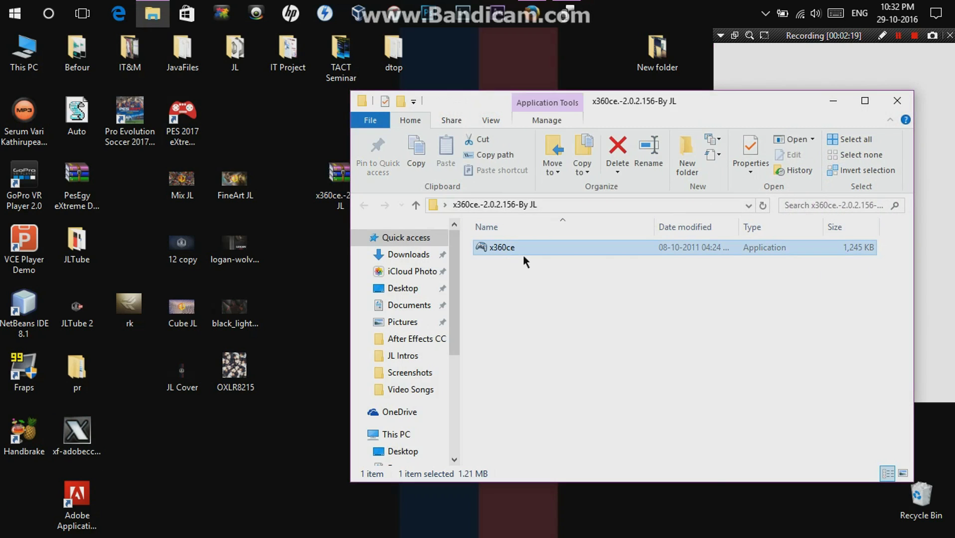
right_click(527, 282)
click(552, 374)
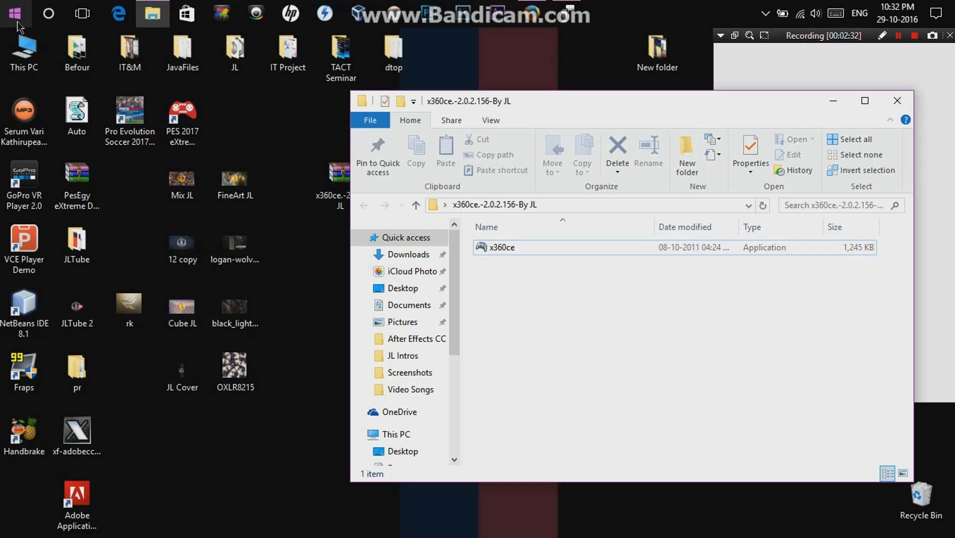
Search 'contr' from the Start menu and launch Control Panel.
click(15, 14)
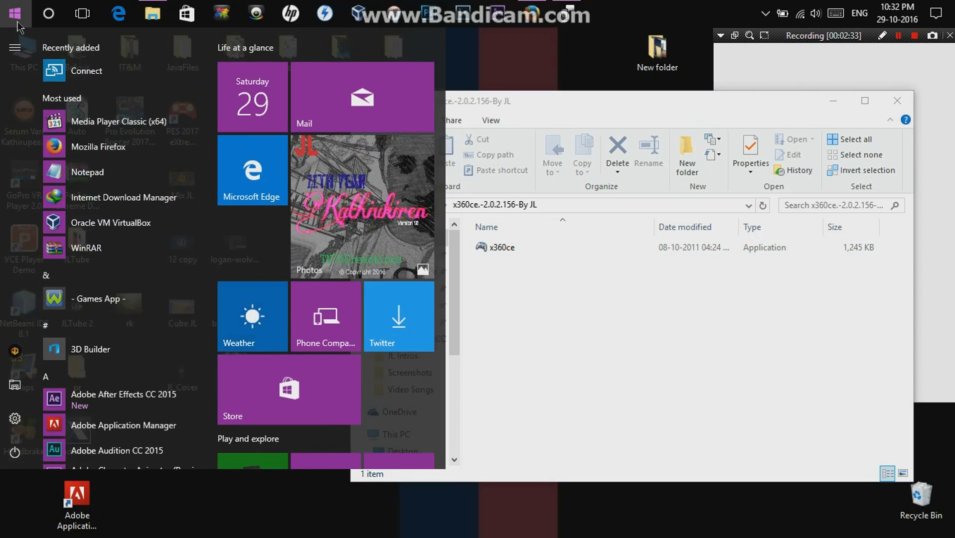
click(16, 15)
text(c)
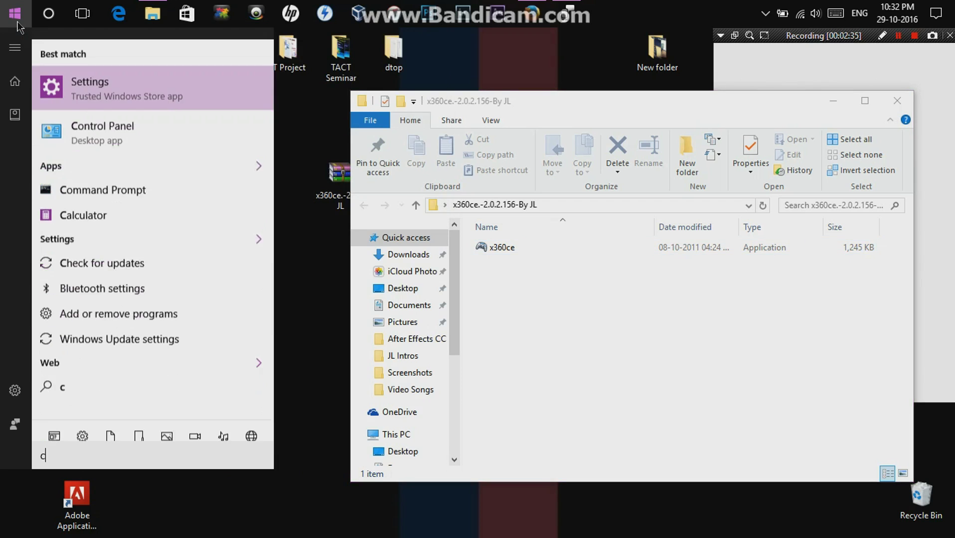
text(ont)
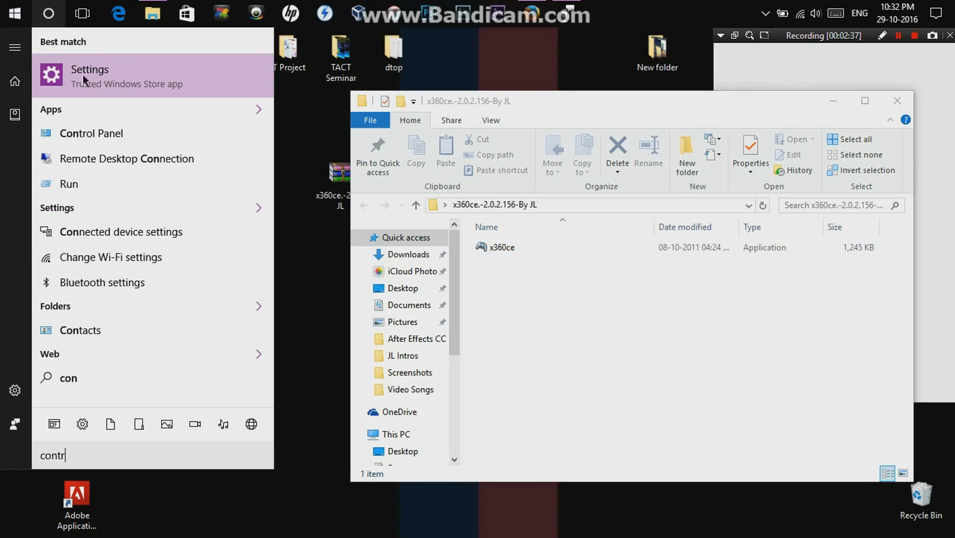
text(r)
click(118, 86)
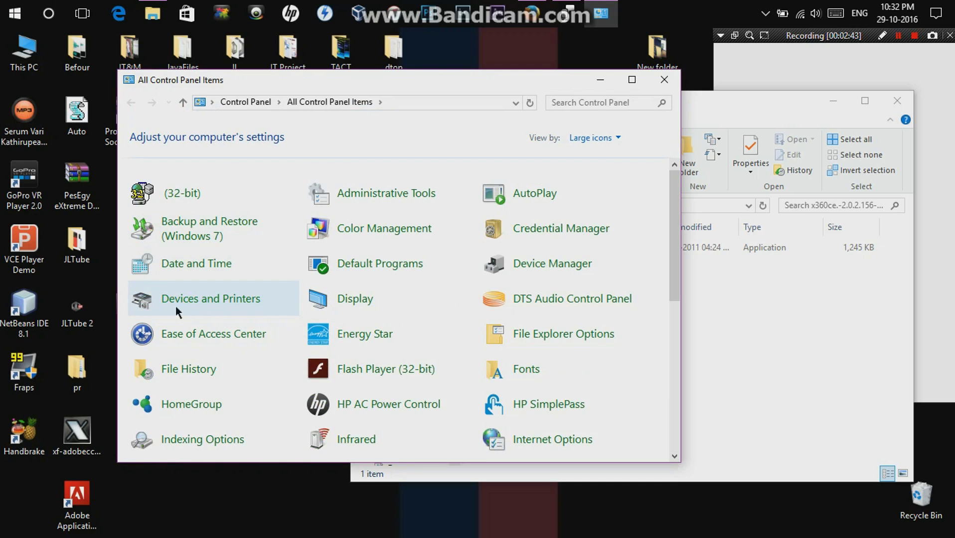
In Devices and Printers, bring up the USB Joystick's game controller settings.
click(239, 307)
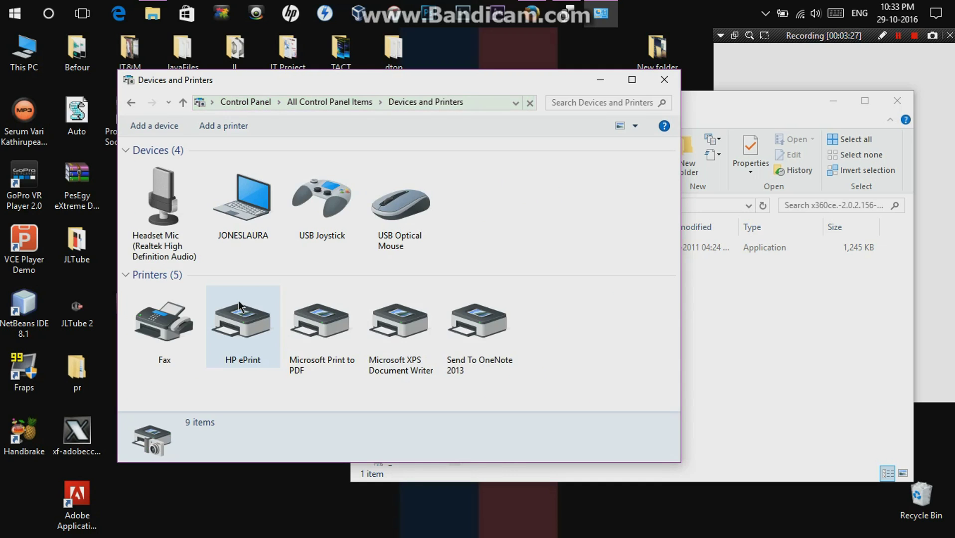
mouse_move(242, 325)
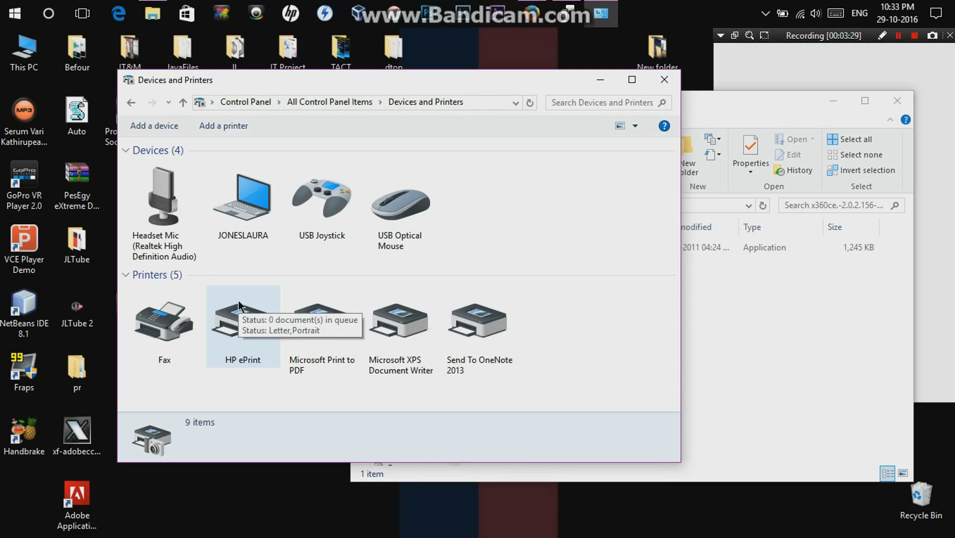
click(310, 237)
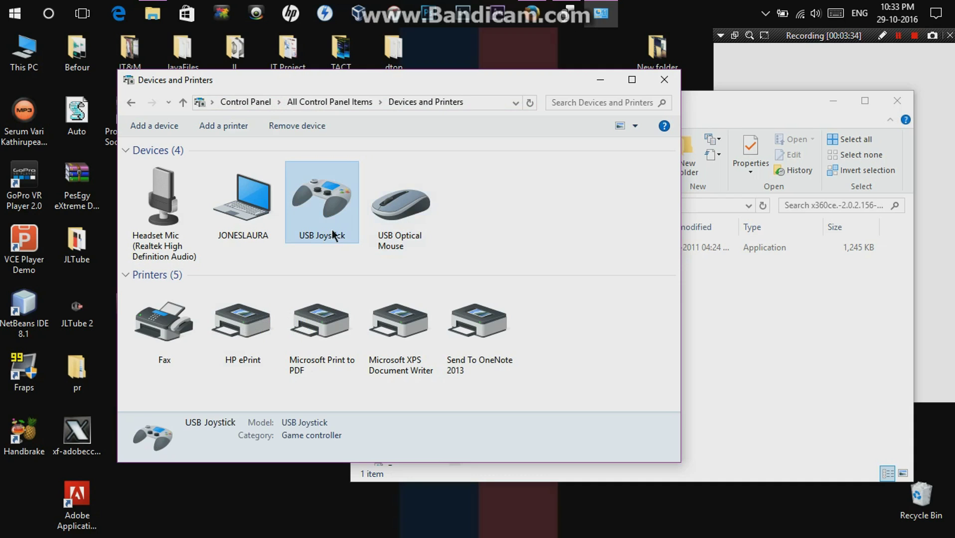
right_click(349, 209)
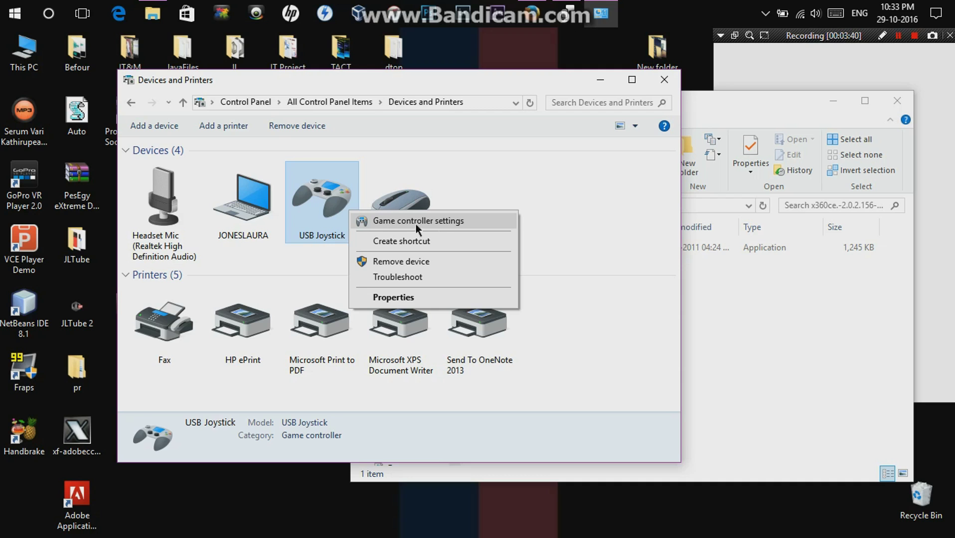
click(455, 222)
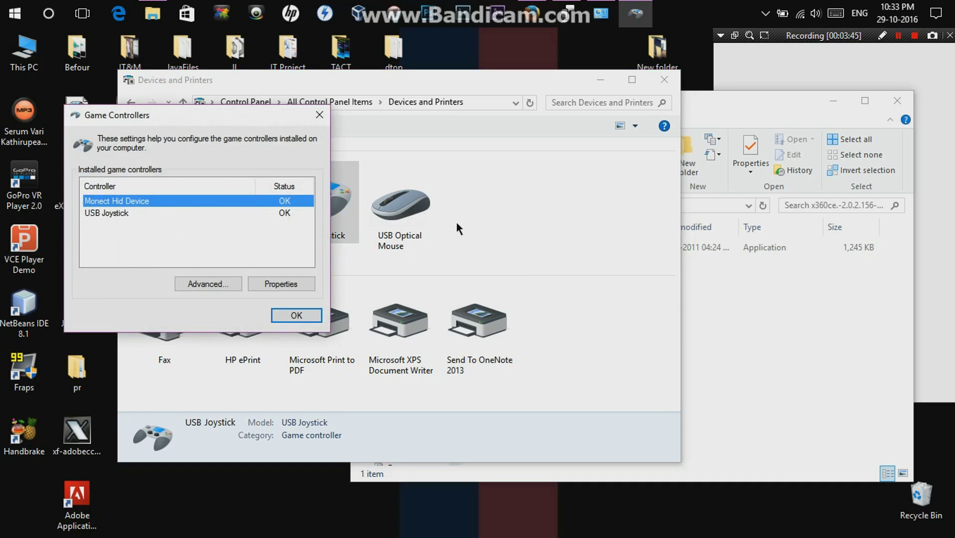
Test the USB Joystick's buttons and axes in its Properties, then close them.
click(120, 214)
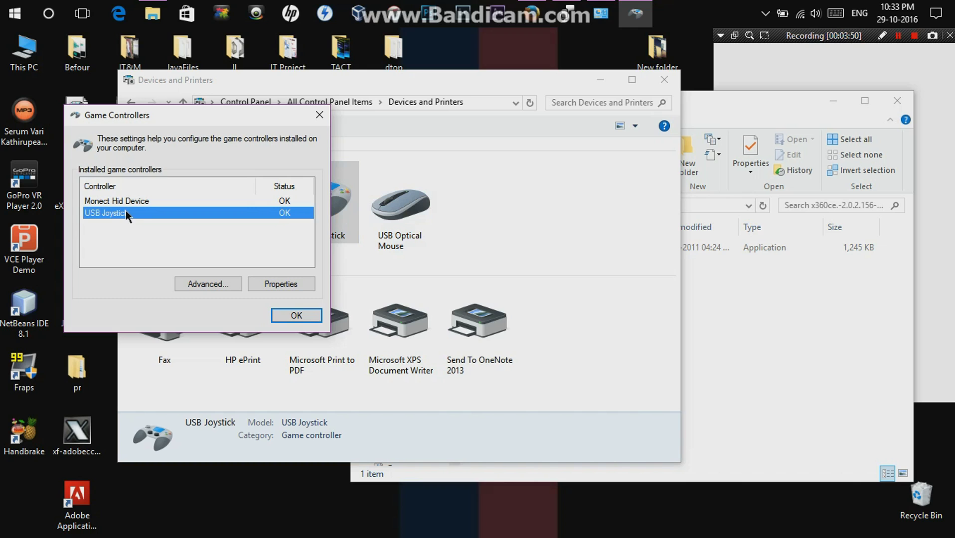
click(298, 286)
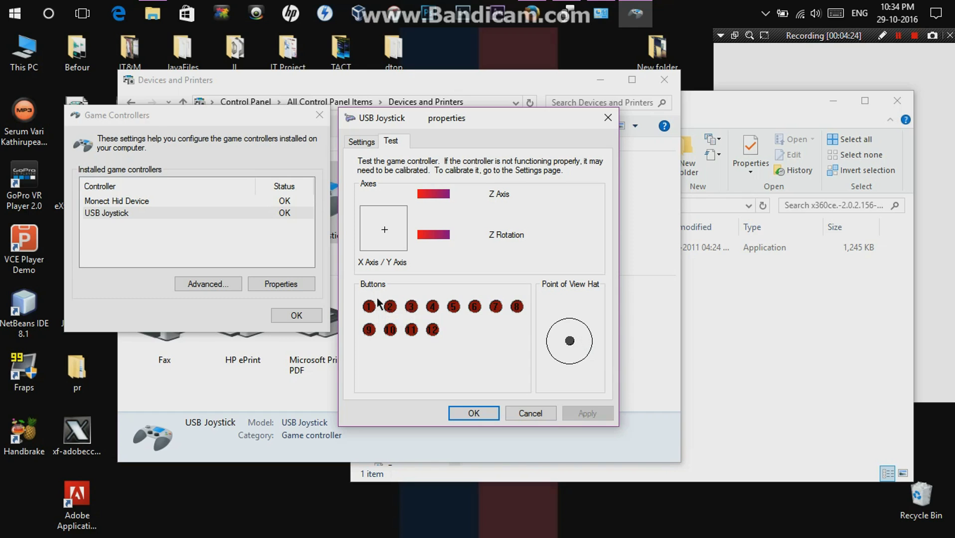
click(472, 416)
Close Game Controllers and Devices and Printers, and reposition the x360ce folder window.
click(317, 317)
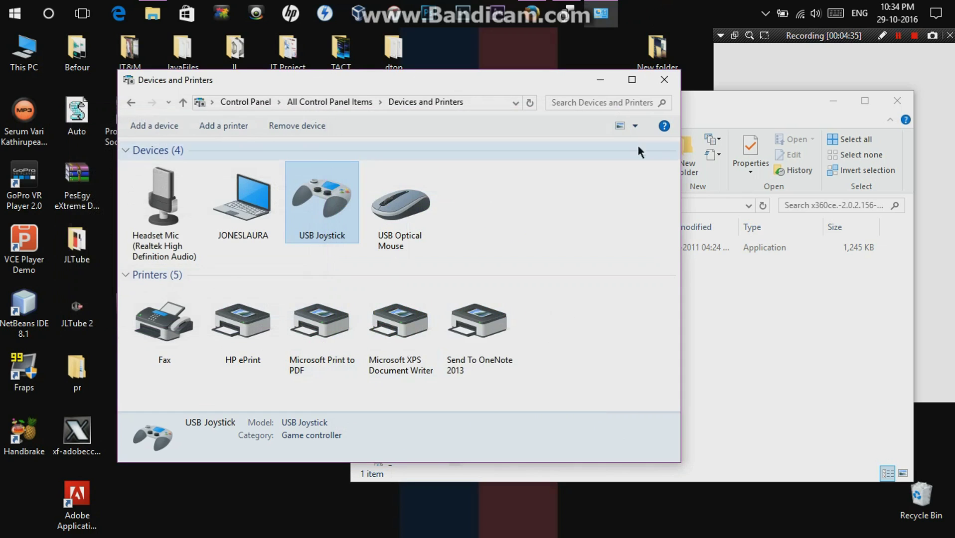
click(656, 86)
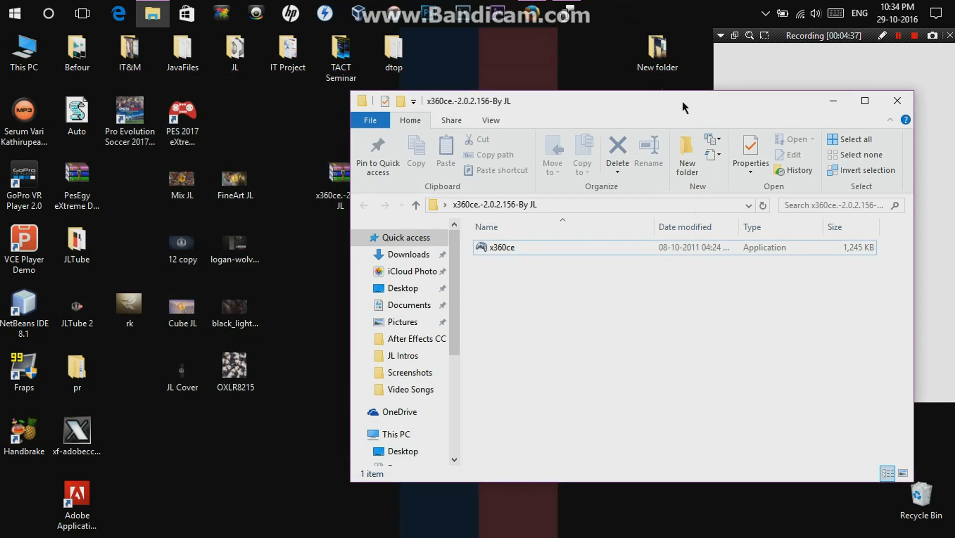
drag(682, 100, 406, 52)
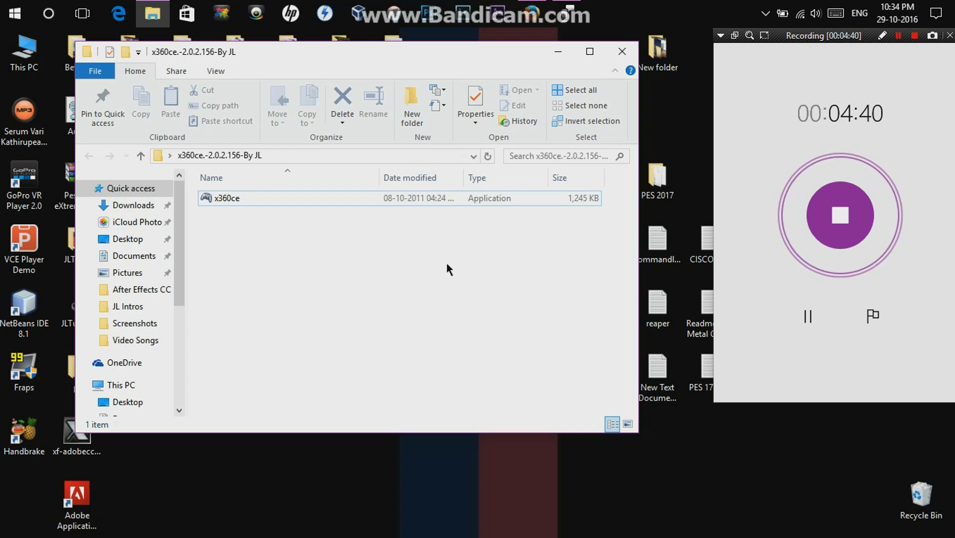
Launch x360ce.exe and agree to create x360ce.ini and xinput1_3.dll.
double_click(322, 203)
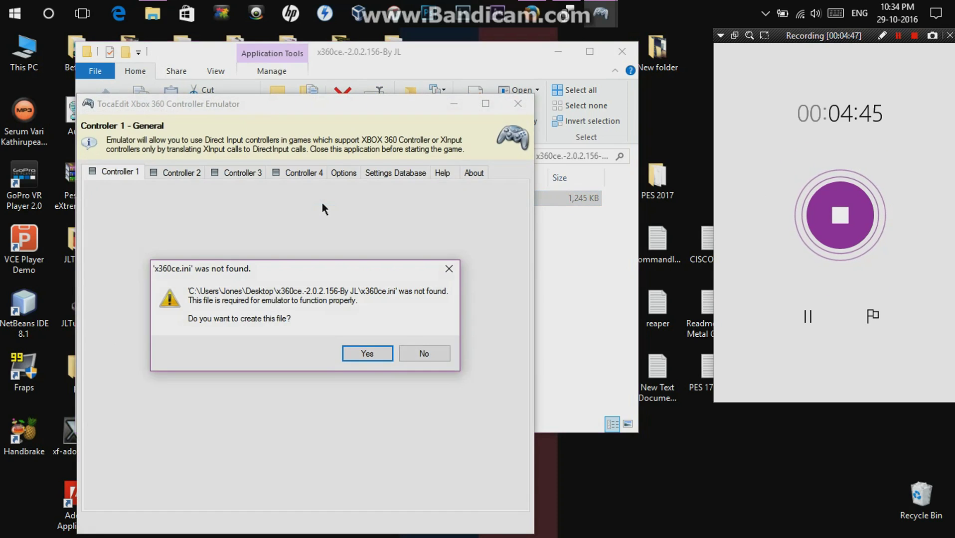
mouse_move(421, 61)
mouse_down()
mouse_move(677, 125)
mouse_move(796, 135)
mouse_up()
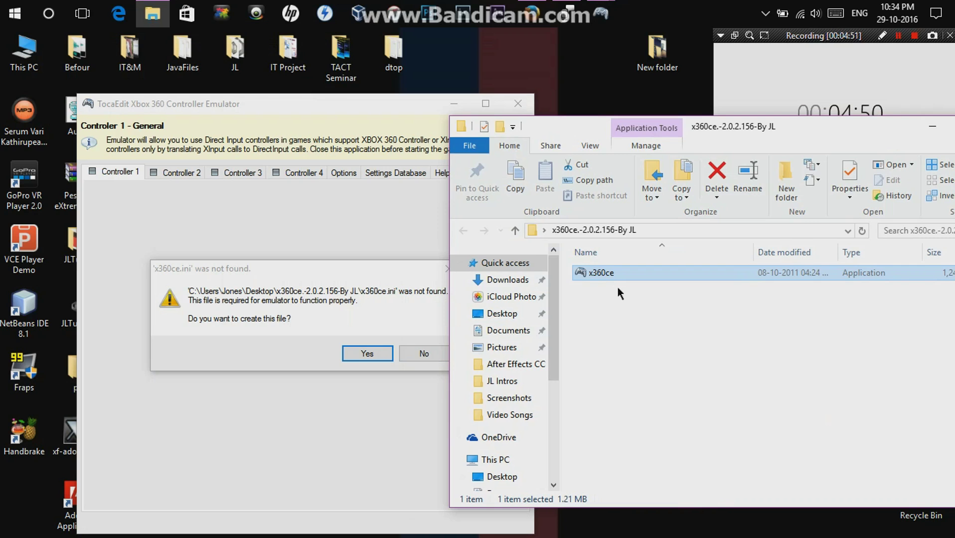
drag(365, 272, 272, 197)
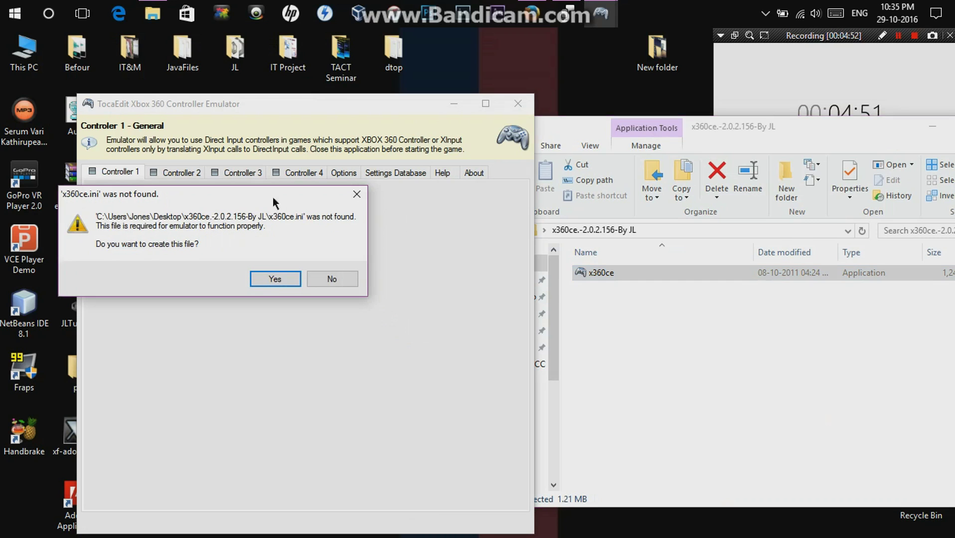
click(268, 278)
click(363, 355)
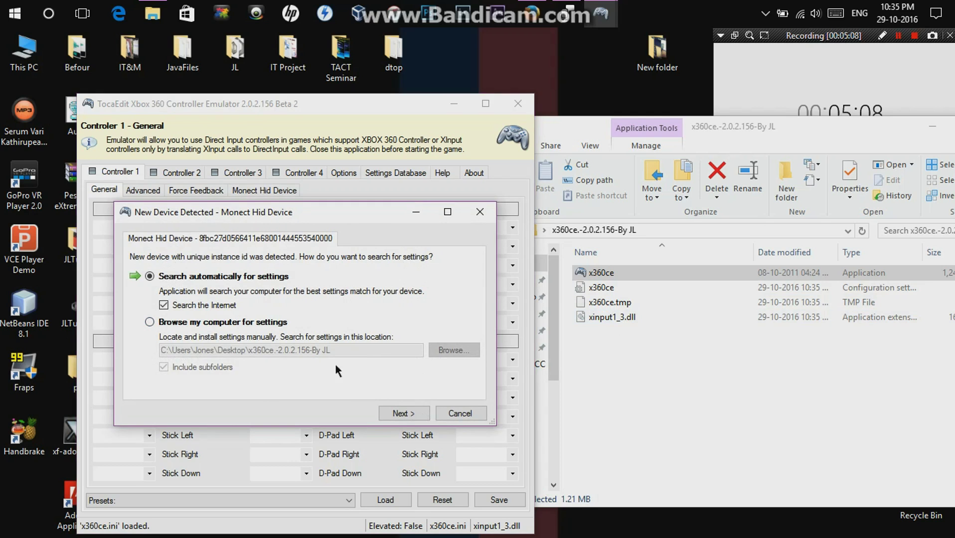
Accept the Monect device settings, then load automatically found online settings for the USB Joystick.
click(405, 414)
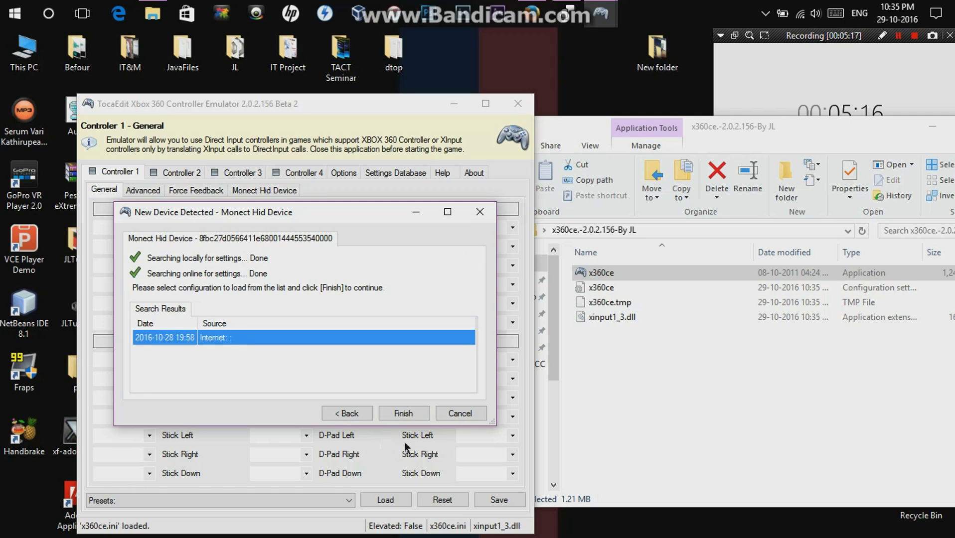
click(404, 414)
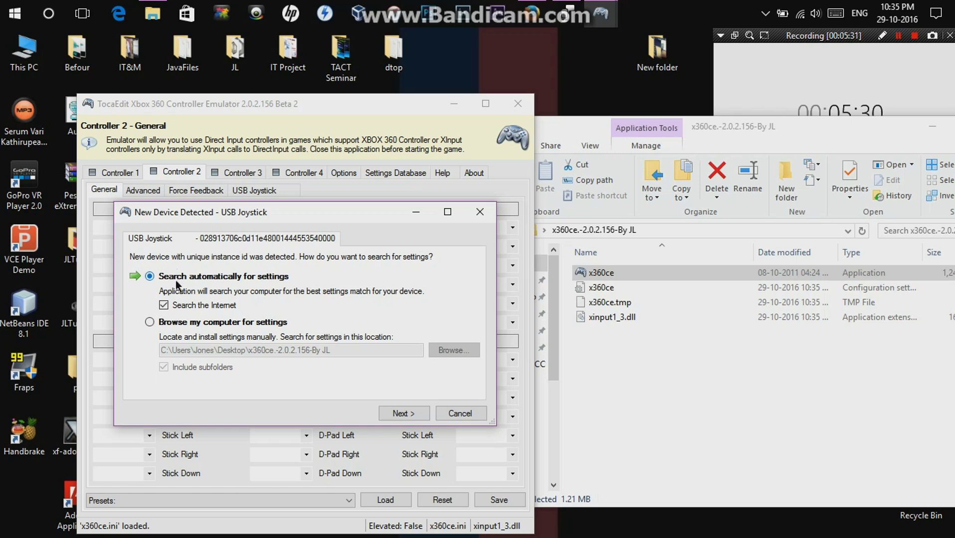
click(399, 414)
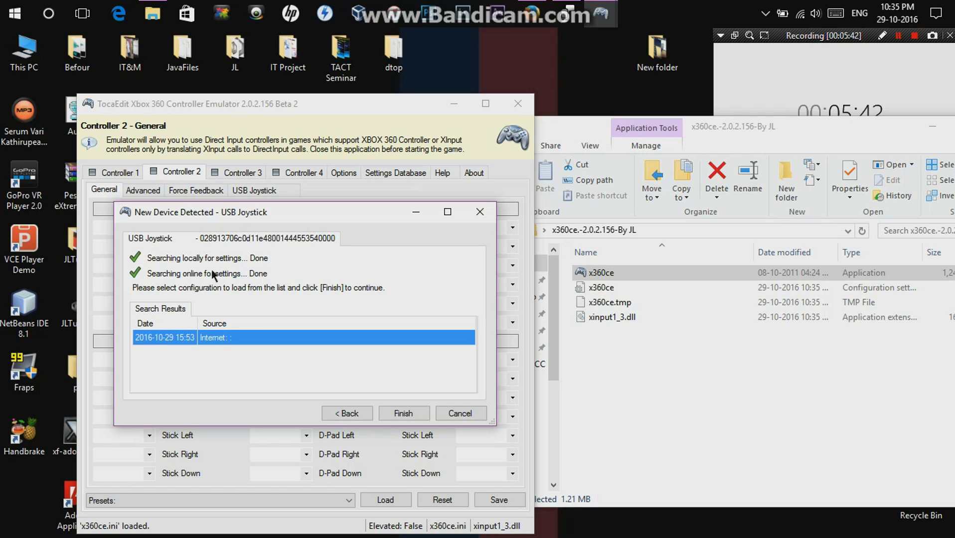
click(403, 413)
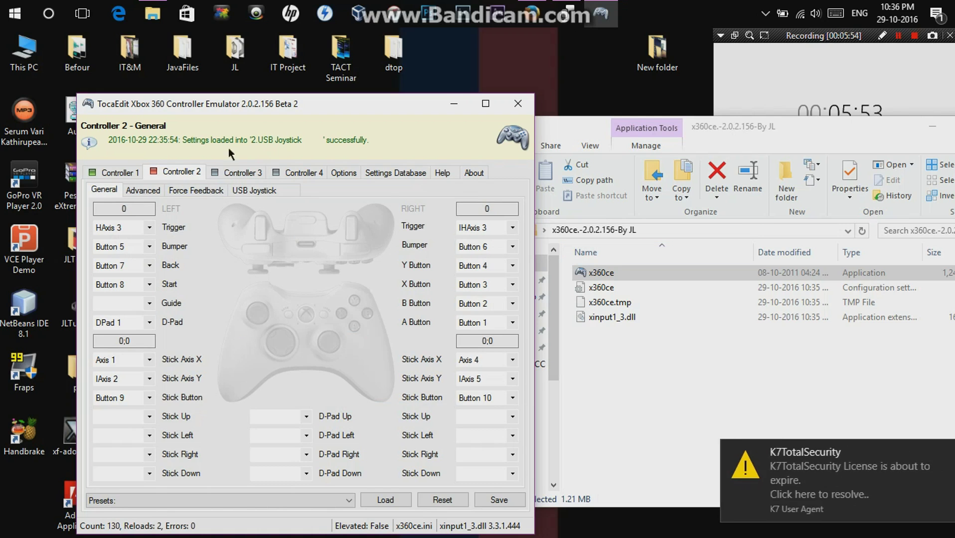
Compare the Controller 1 and Controller 2 mappings, then show the Presets list.
click(109, 170)
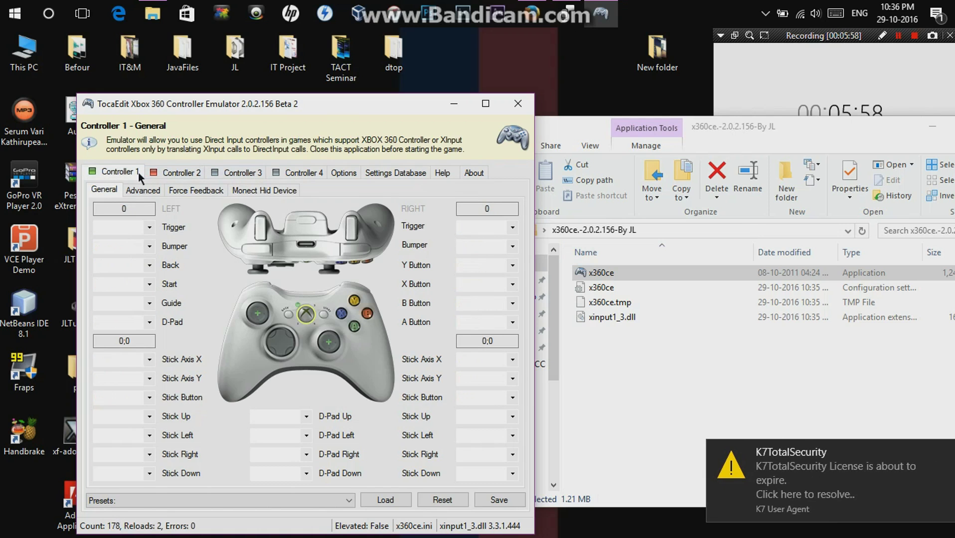
click(167, 175)
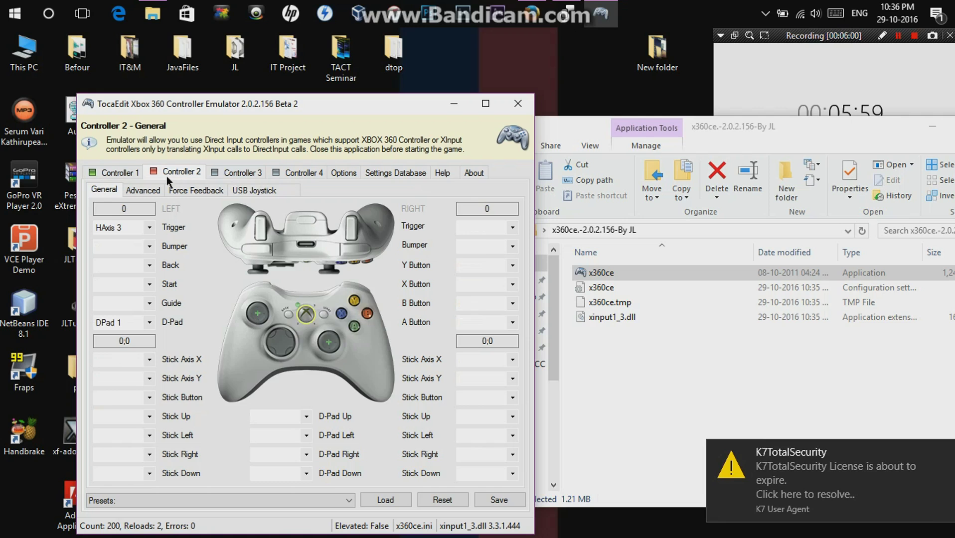
click(108, 175)
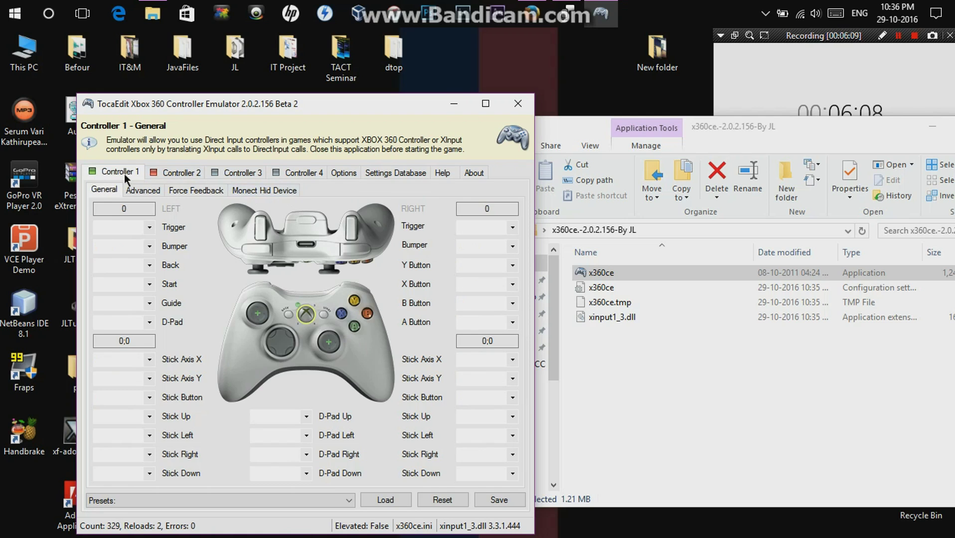
click(163, 174)
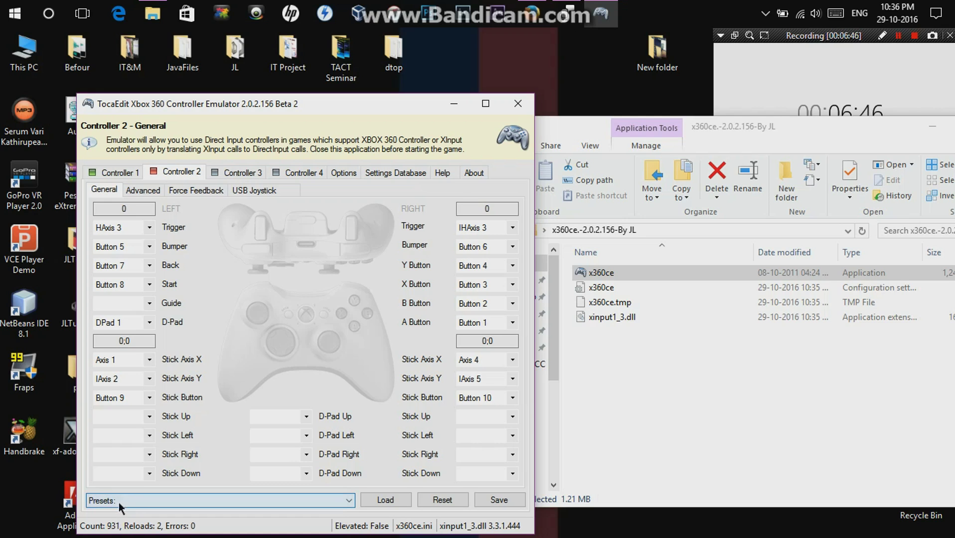
click(149, 502)
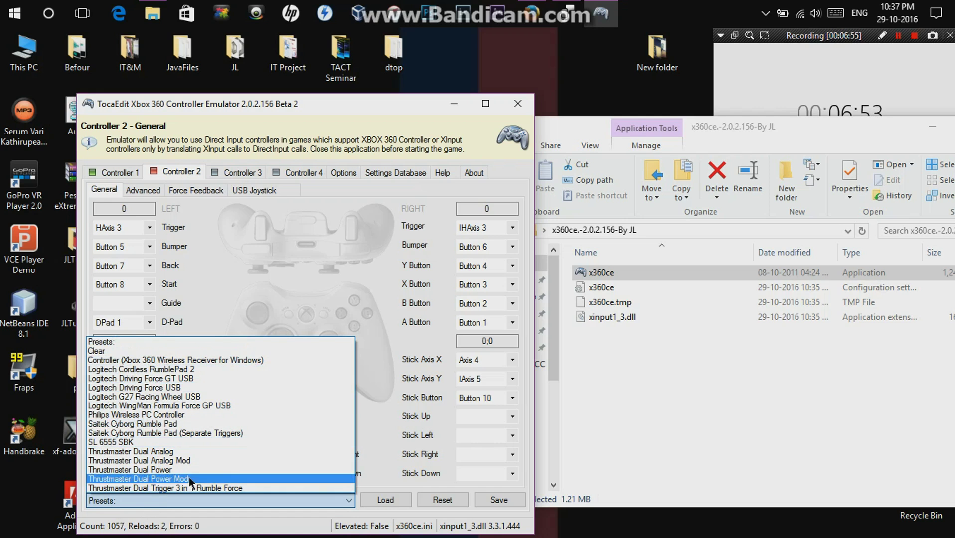
Load the Philips Wireless PC Controller preset onto Controller 2.
click(141, 421)
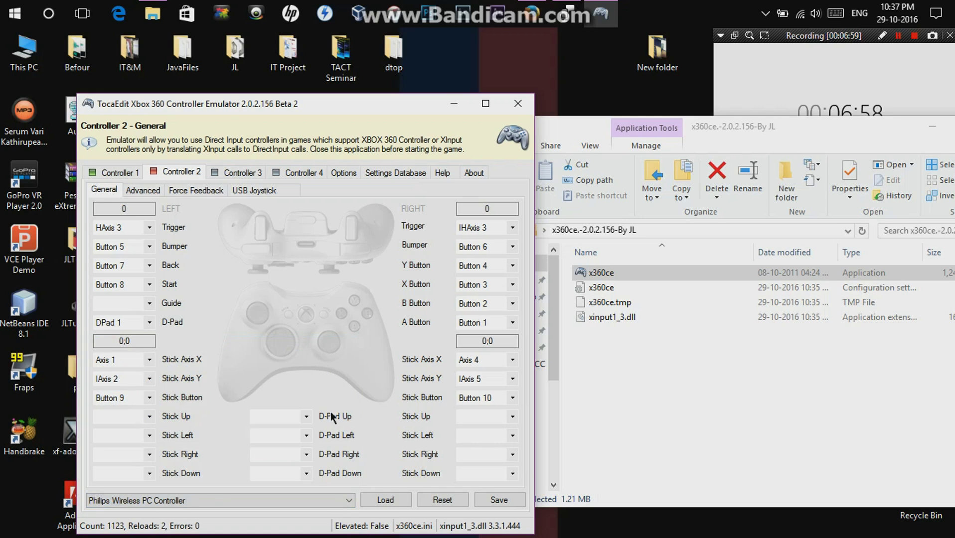
click(392, 501)
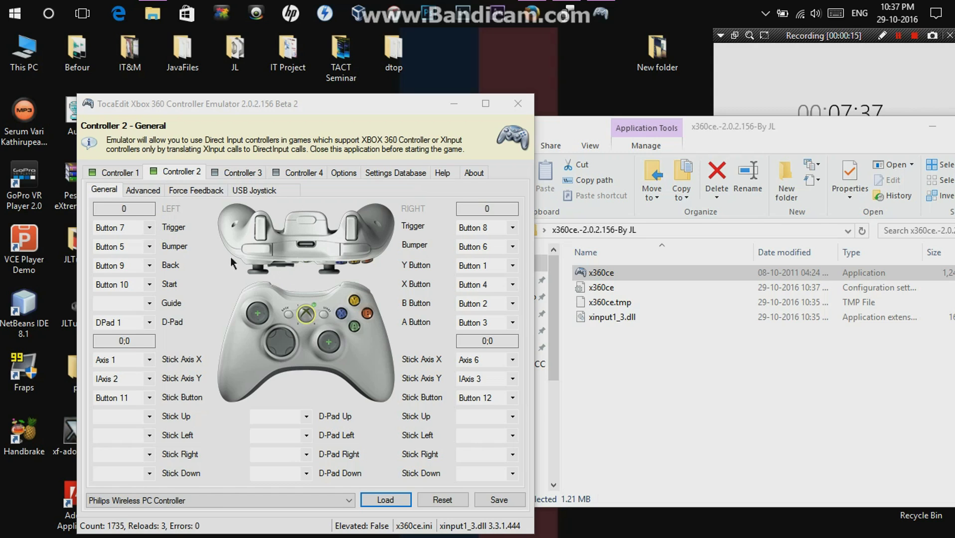
click(149, 228)
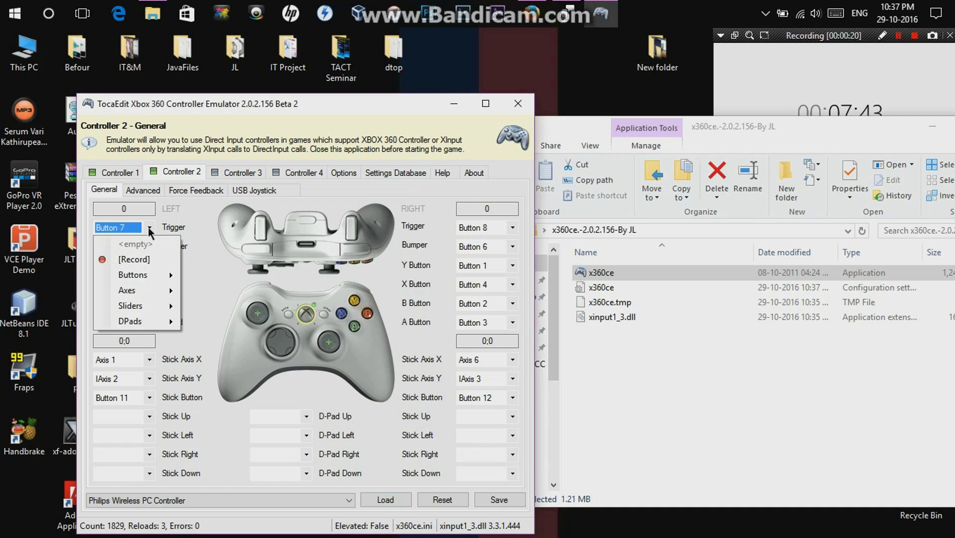
click(137, 262)
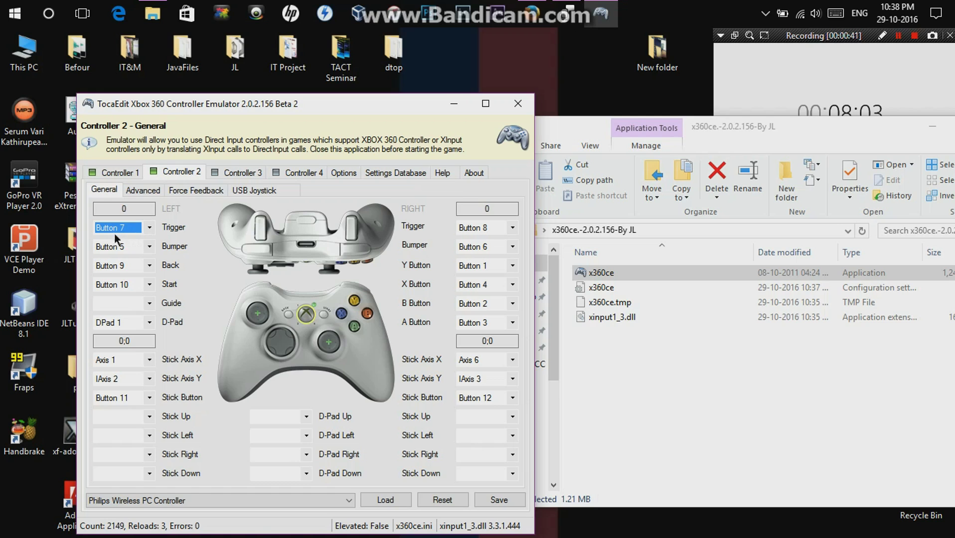
click(150, 246)
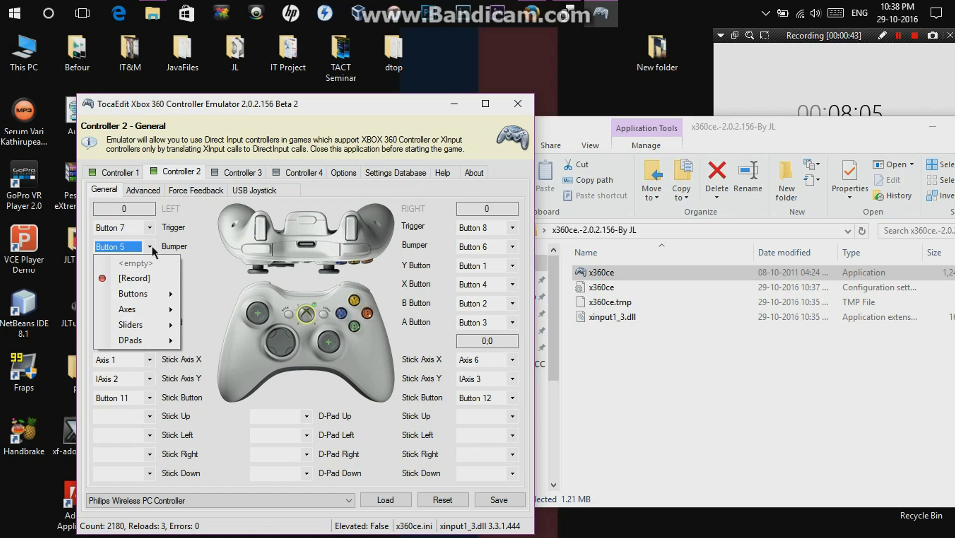
click(149, 274)
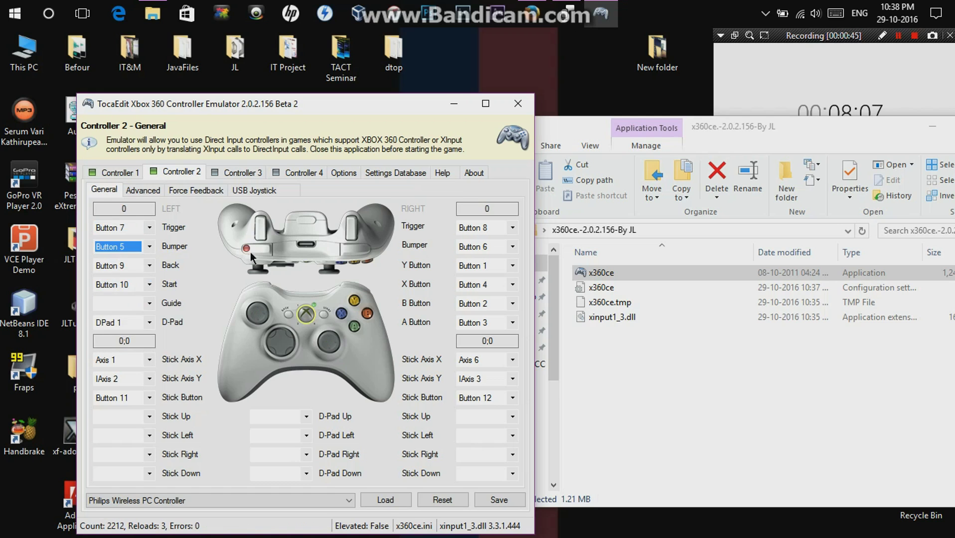
click(149, 265)
click(134, 297)
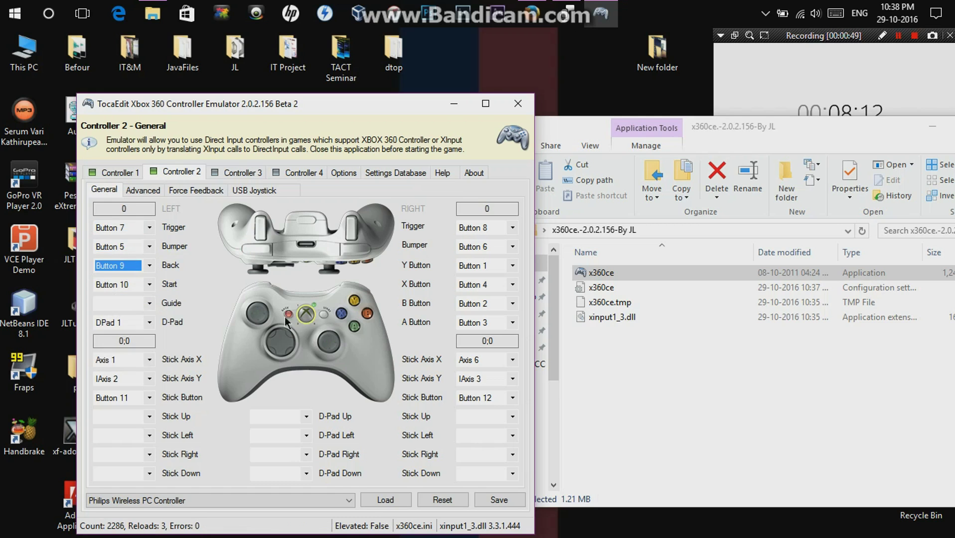
click(149, 292)
click(514, 228)
click(470, 260)
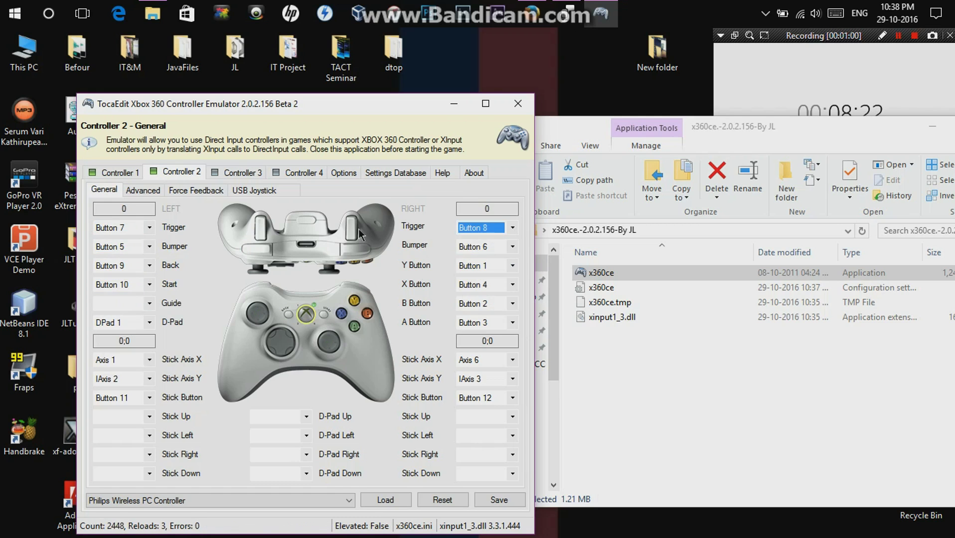
click(512, 247)
click(357, 248)
click(512, 266)
click(373, 298)
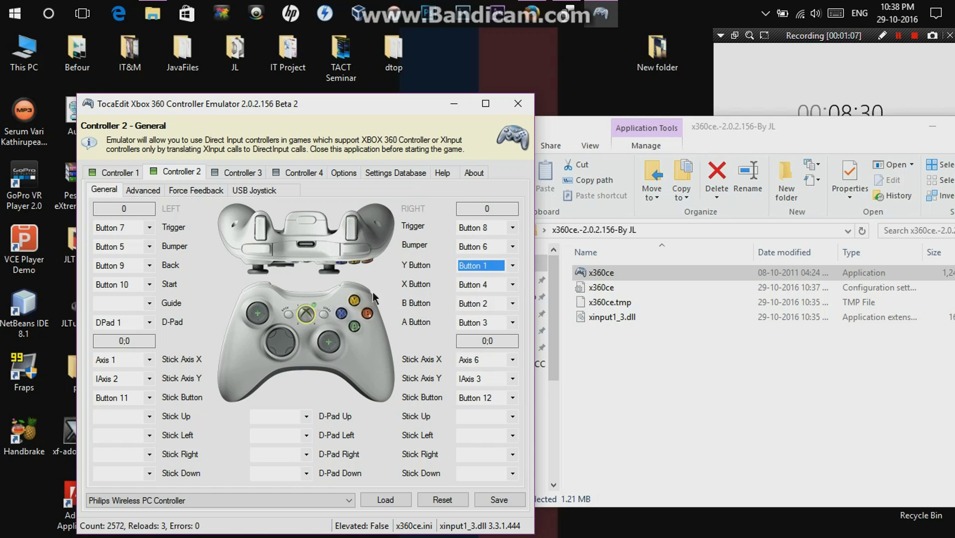
click(512, 285)
click(371, 299)
click(512, 304)
click(368, 312)
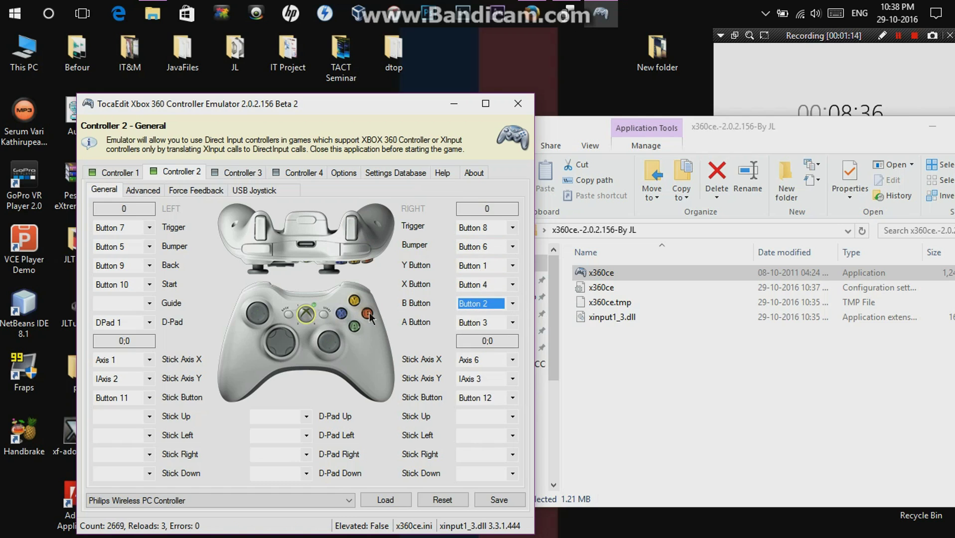
click(513, 322)
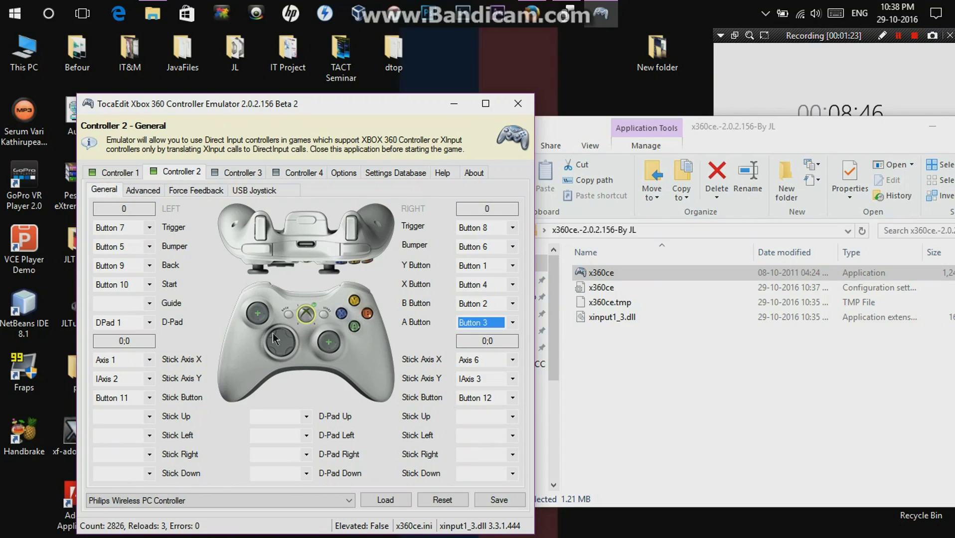
Keep DPad 1 as the D-Pad source and record the joystick's Up, Left, Right, Down directions.
click(150, 322)
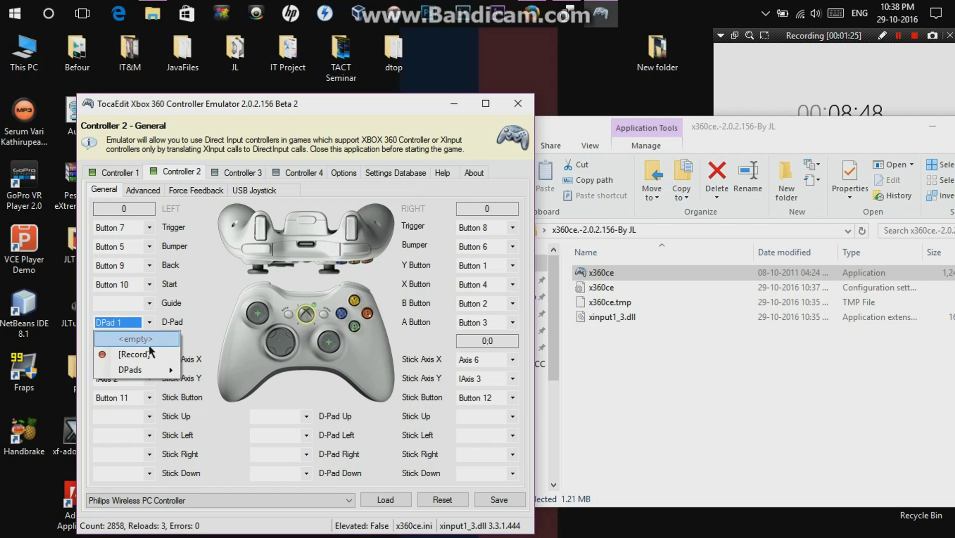
mouse_move(134, 370)
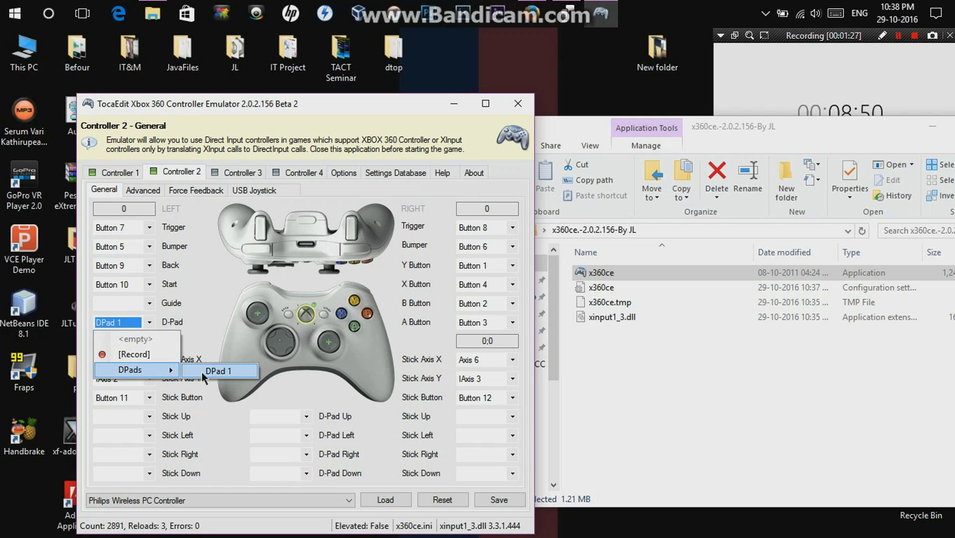
click(202, 372)
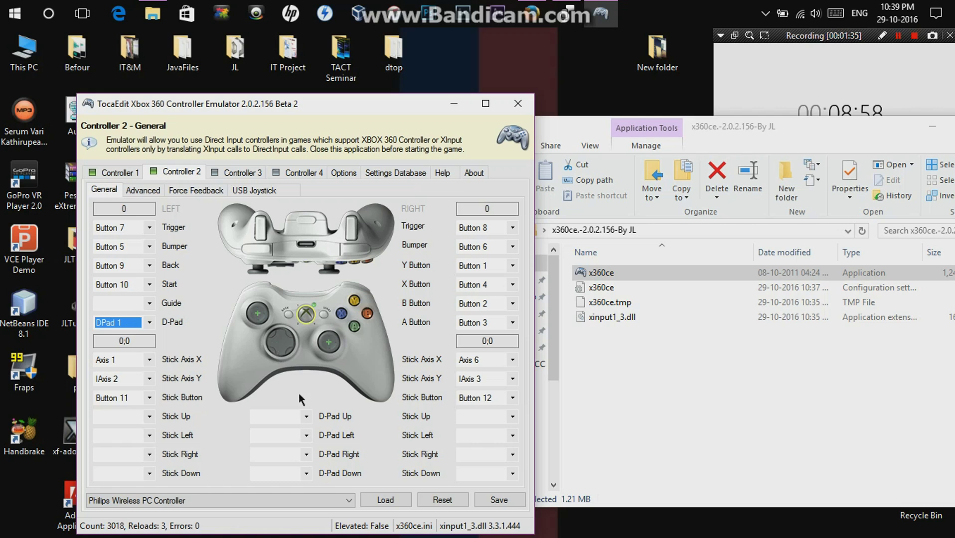
click(308, 419)
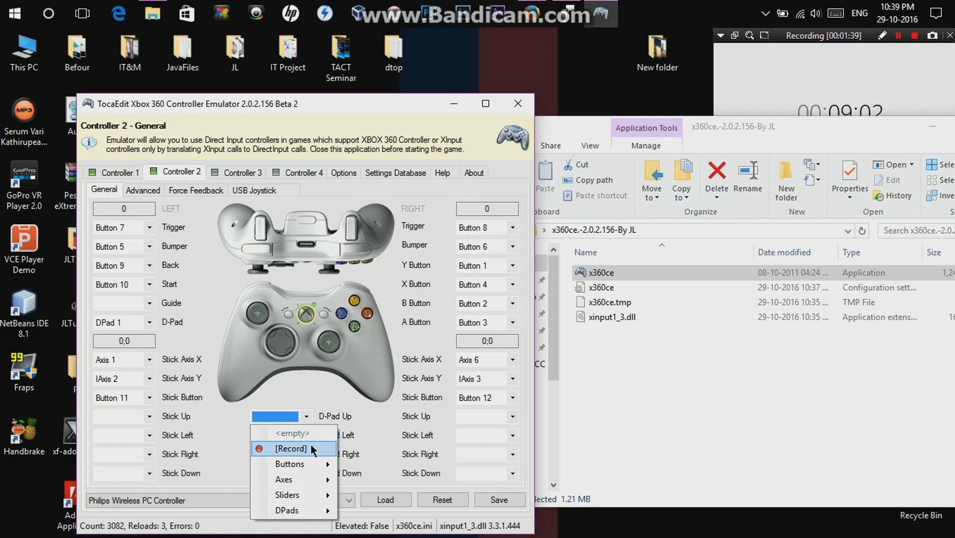
click(309, 448)
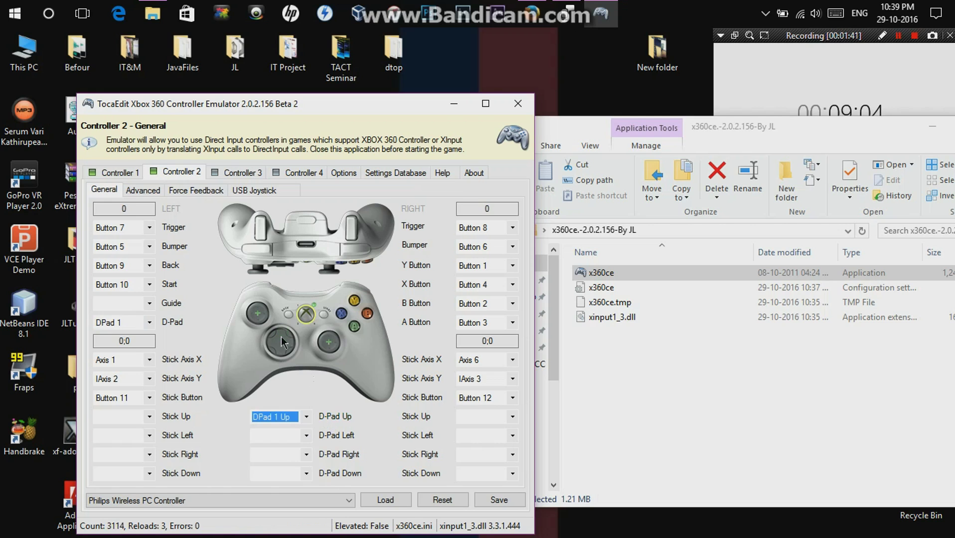
click(306, 435)
click(316, 471)
click(306, 455)
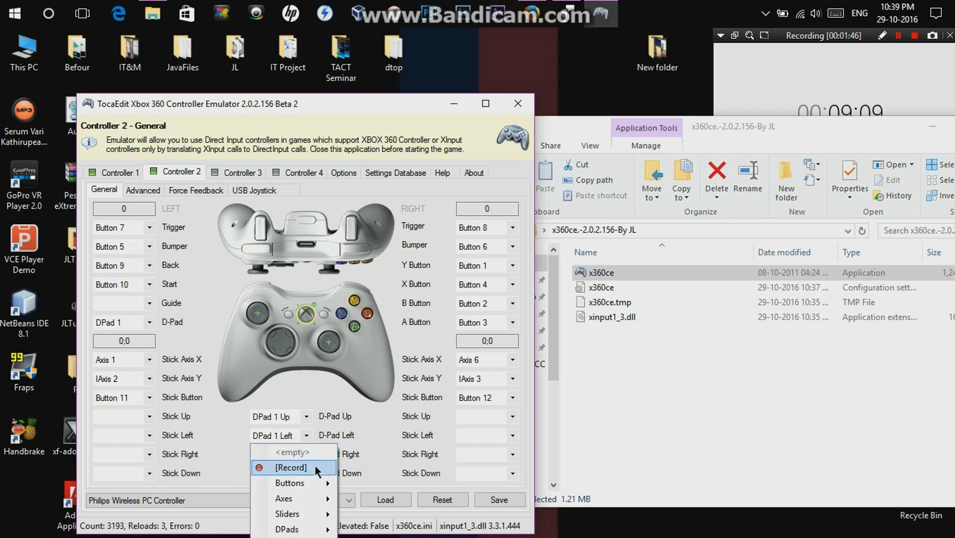
click(306, 474)
click(301, 466)
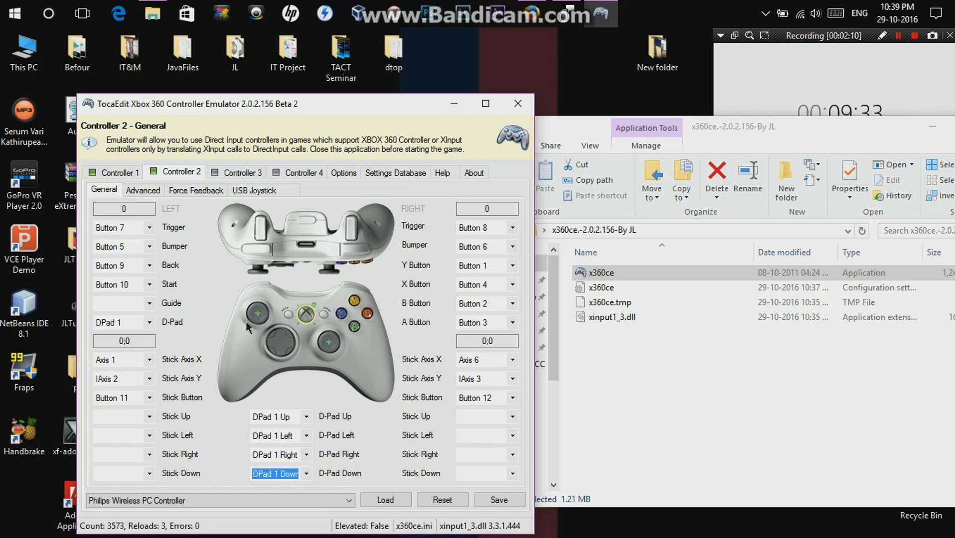
click(149, 360)
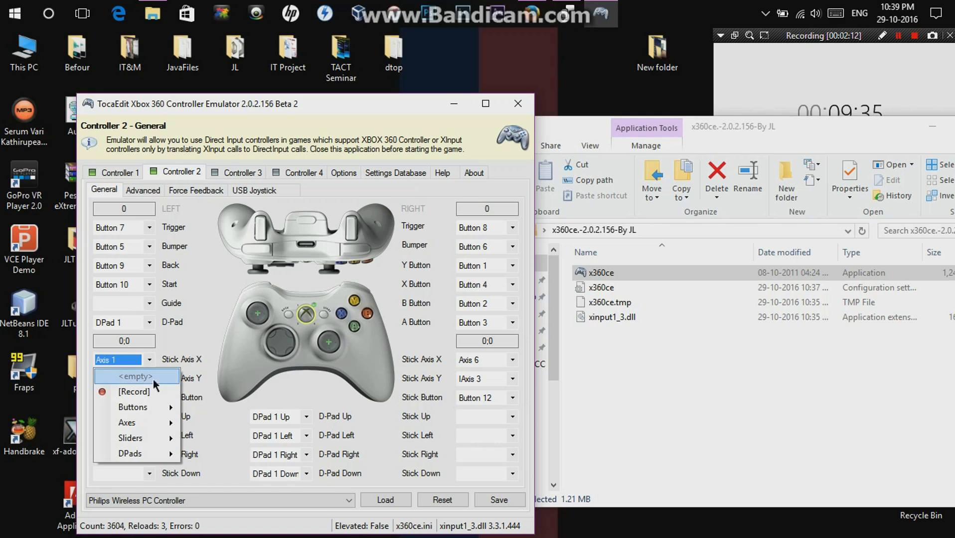
Record Controller 2's left stick horizontal and vertical axes and its click button from the joystick.
click(153, 393)
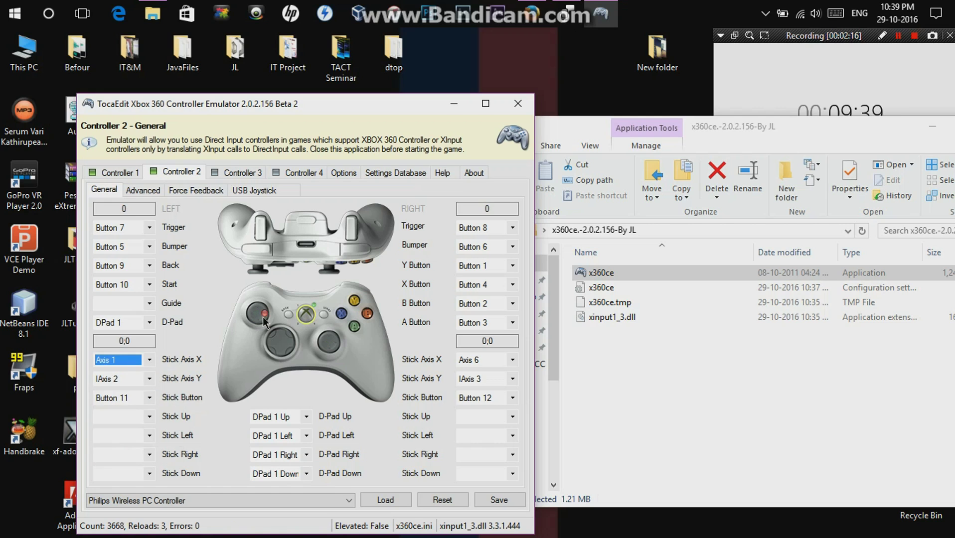
click(149, 379)
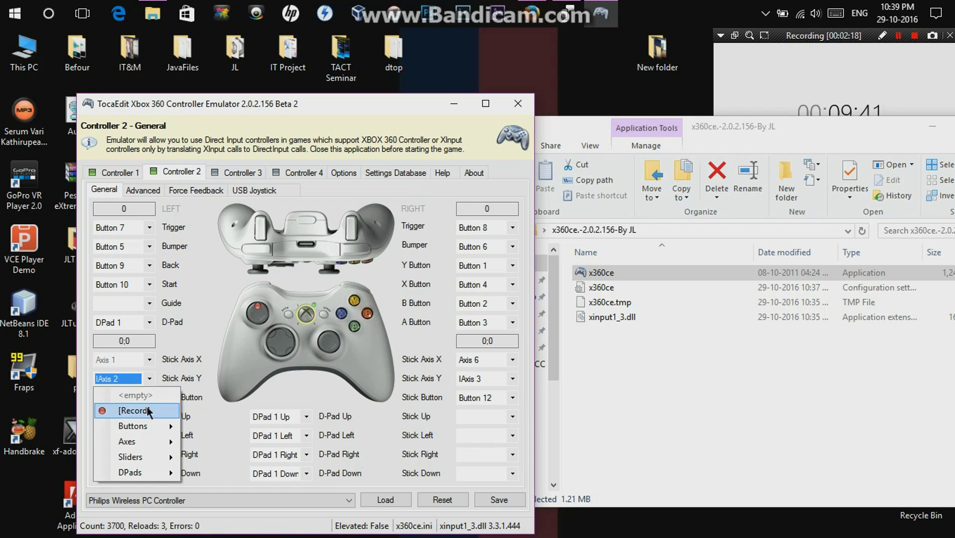
click(147, 411)
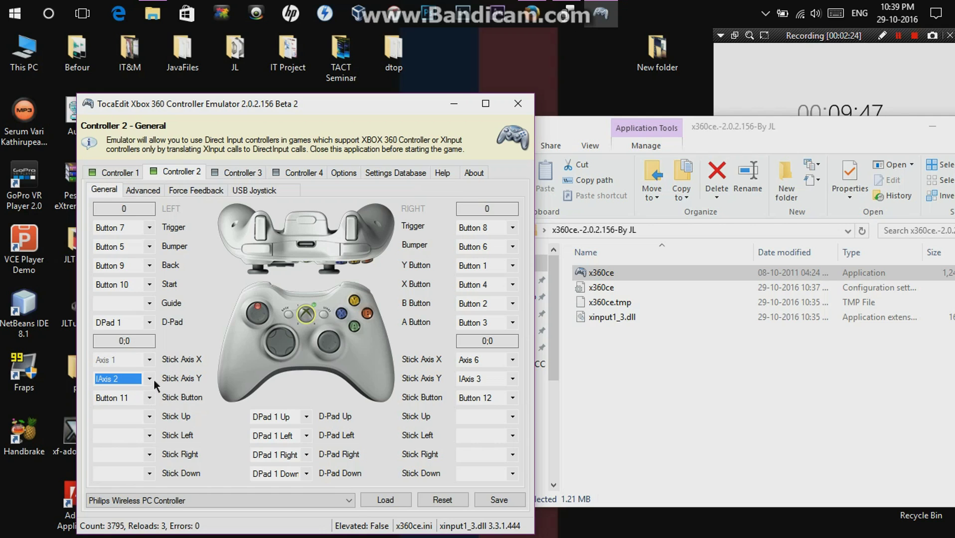
click(147, 359)
click(143, 392)
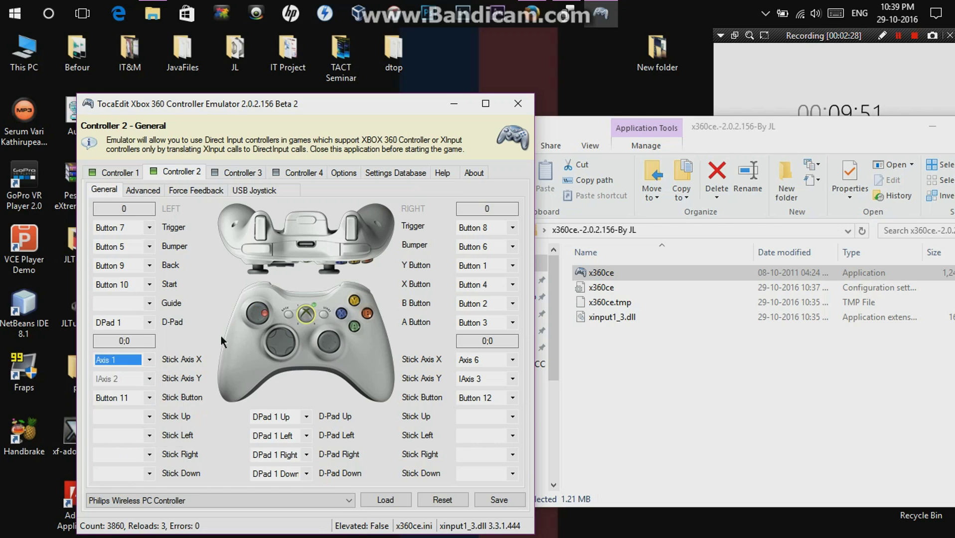
click(149, 379)
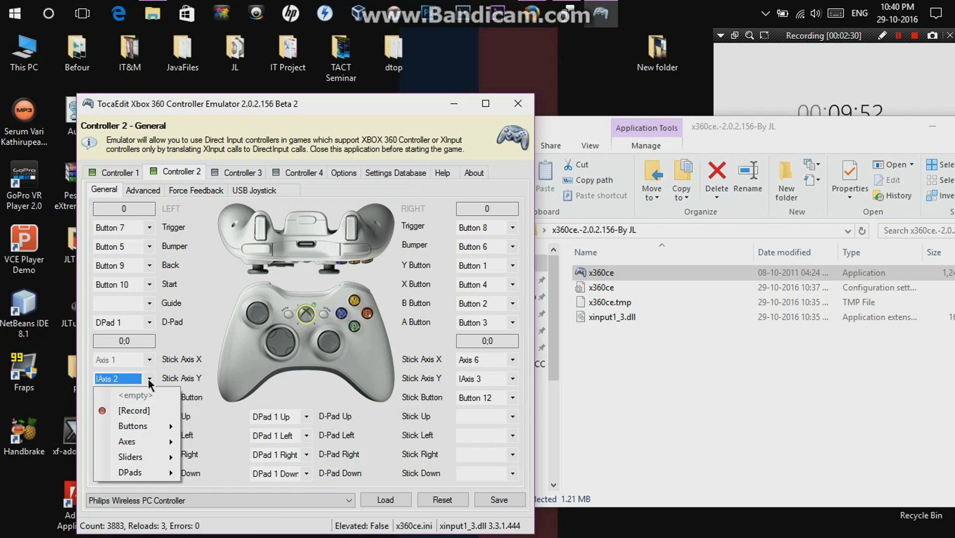
click(152, 411)
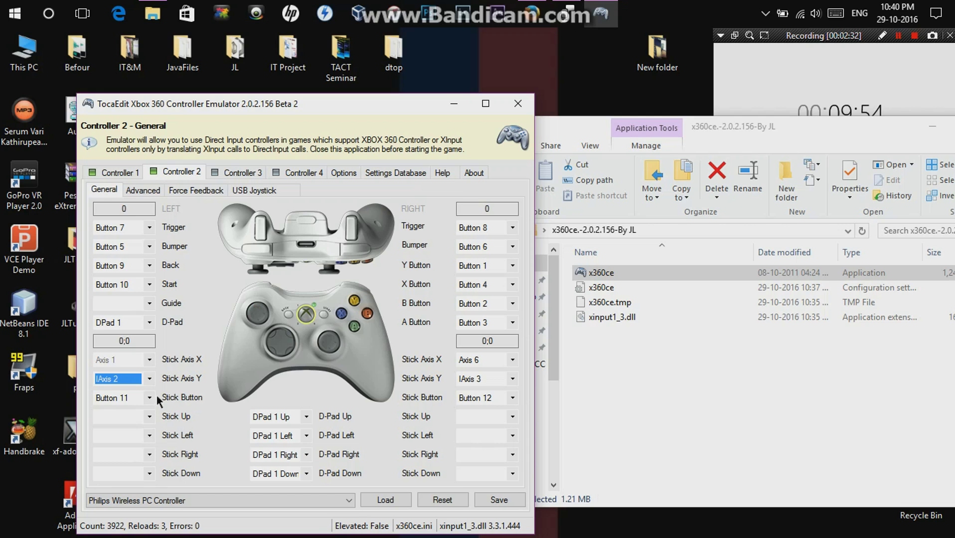
click(149, 397)
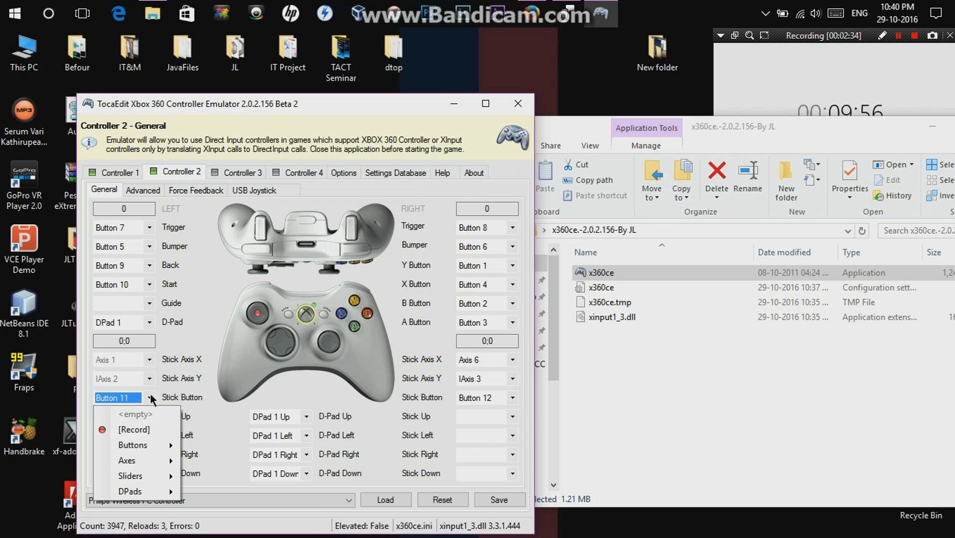
click(150, 424)
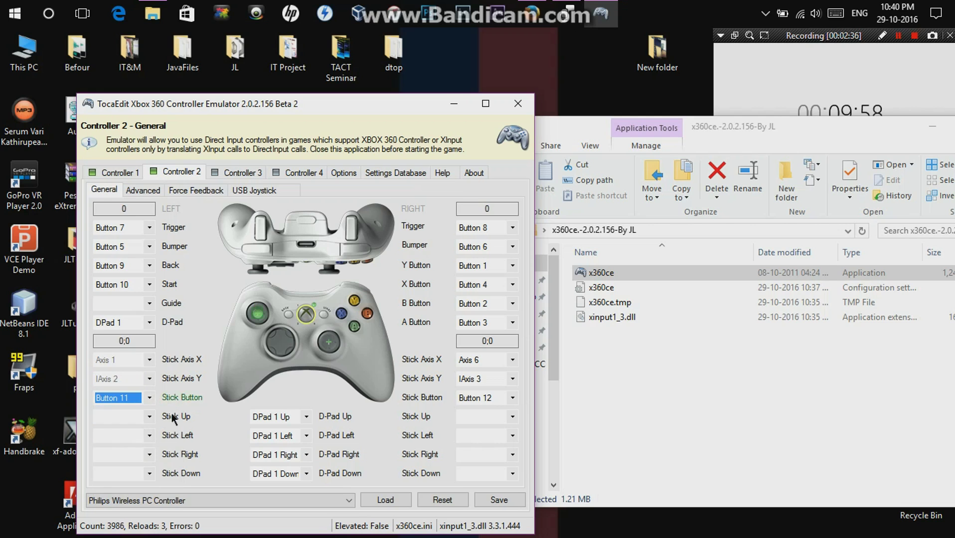
Record the right stick as Axis 3 horizontal and IAxis 6 vertical, plus its click button.
click(513, 361)
click(513, 391)
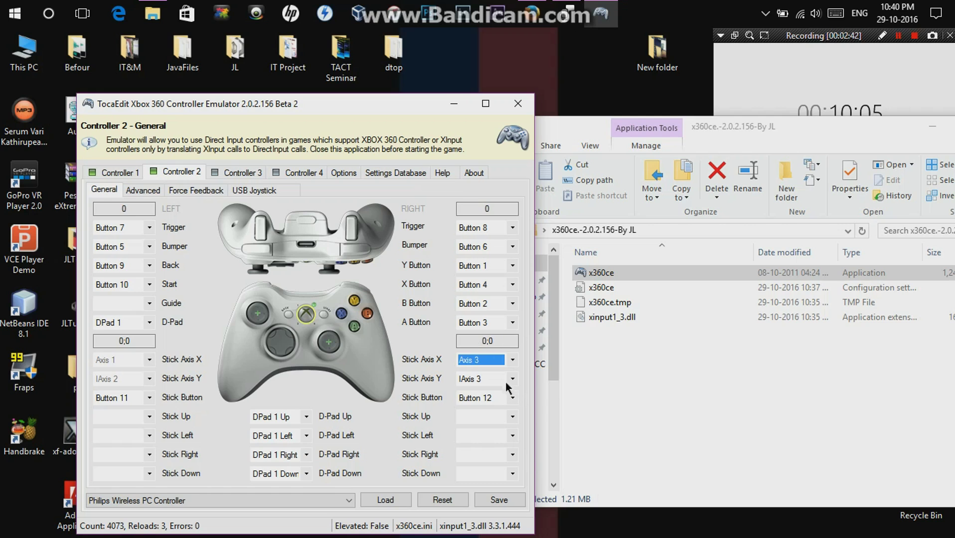
click(512, 380)
click(512, 407)
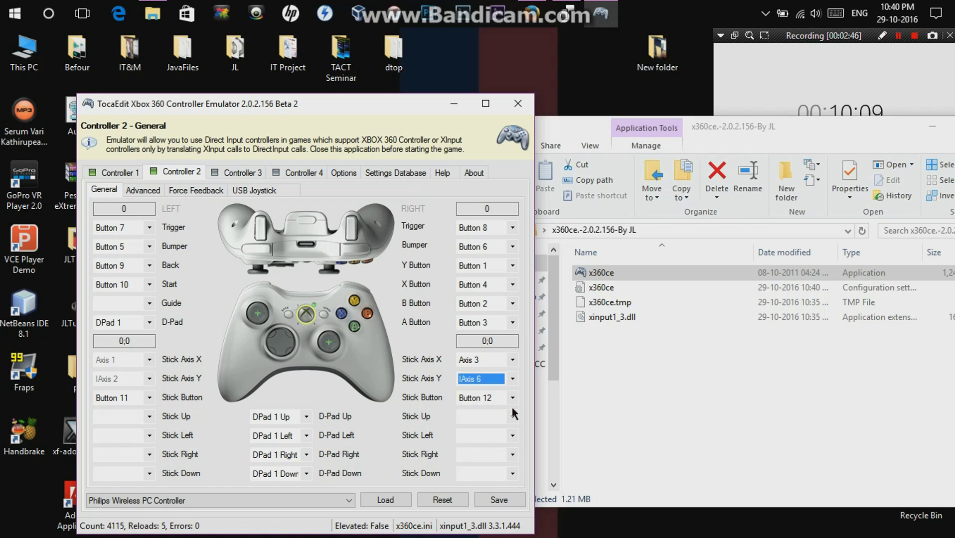
click(513, 398)
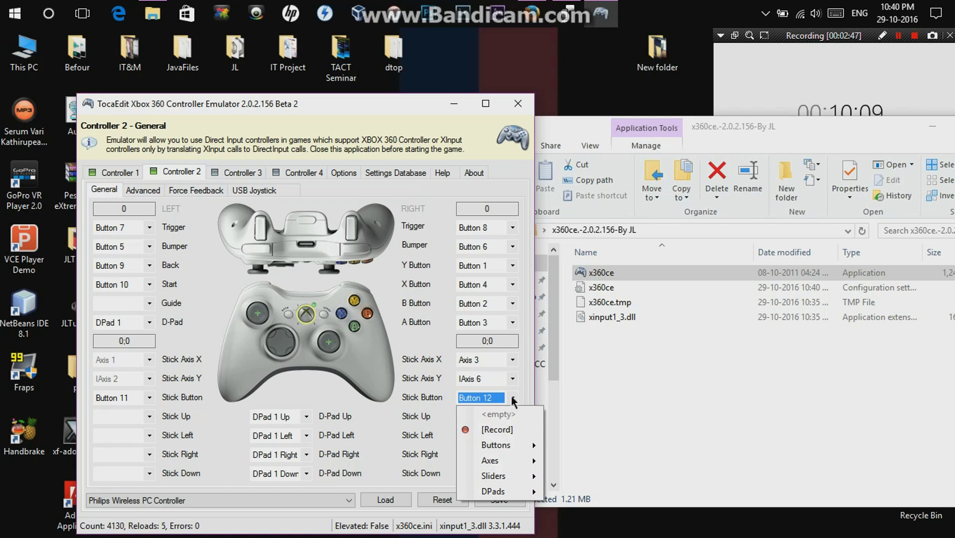
click(511, 424)
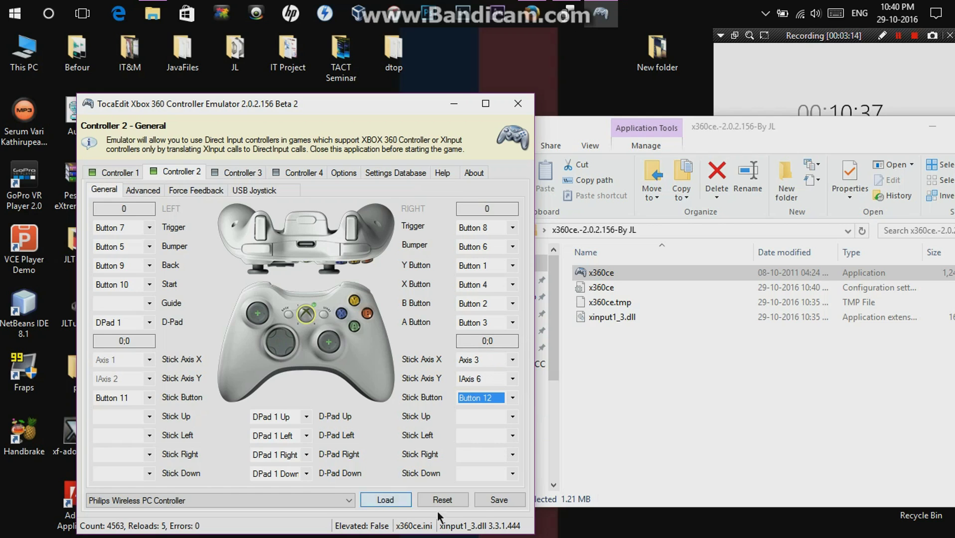
Save the Controller 2 mapping to x360ce.ini and close x360ce.
click(502, 500)
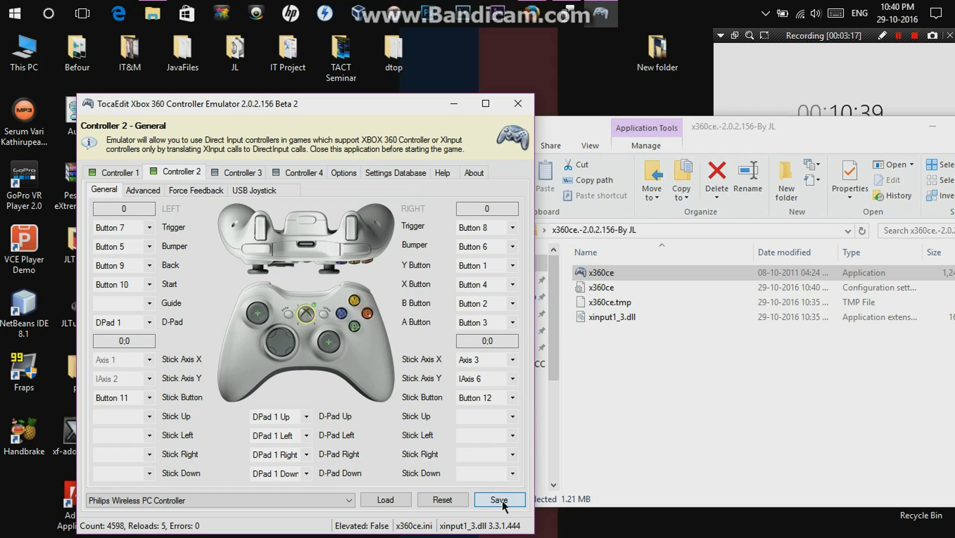
click(520, 106)
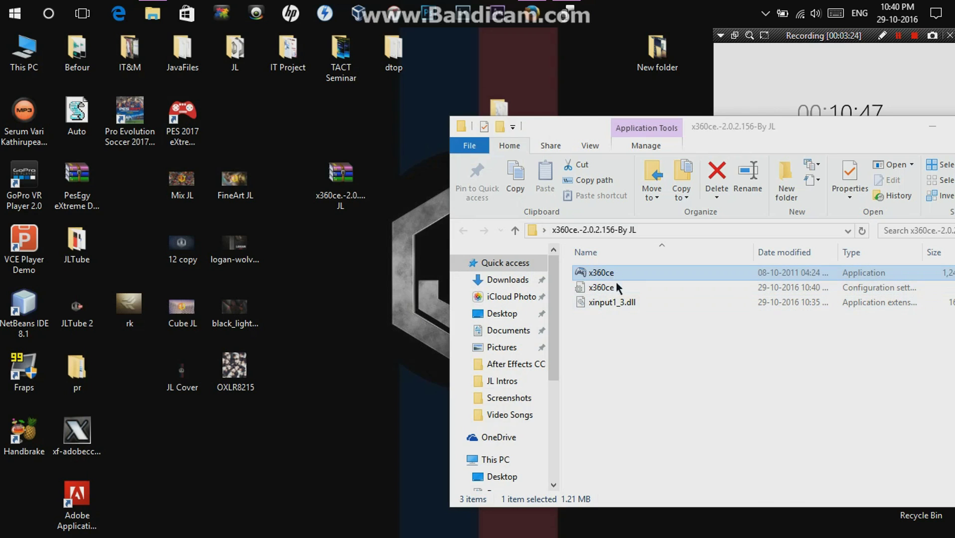
Select x360ce.exe, x360ce.ini and xinput1_3.dll together and copy them.
drag(626, 326, 617, 272)
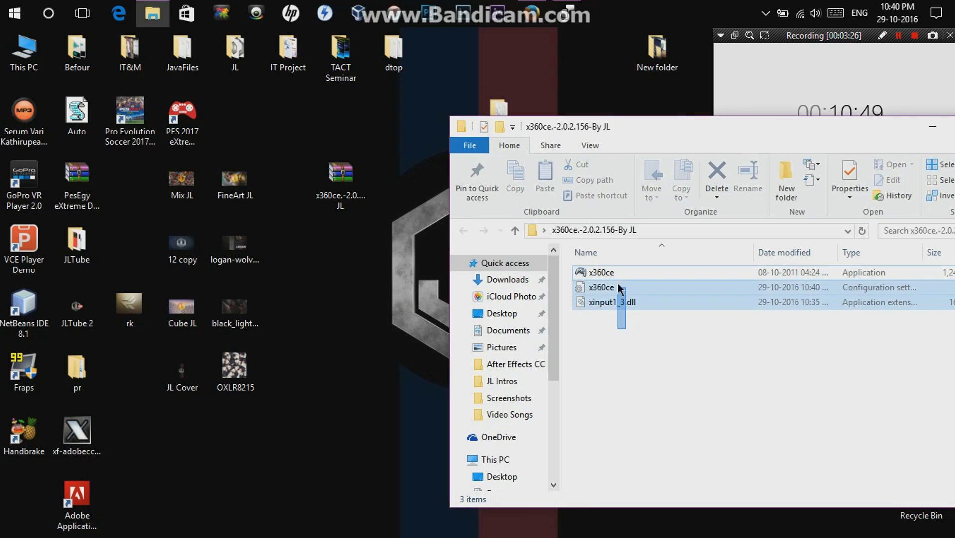
right_click(617, 273)
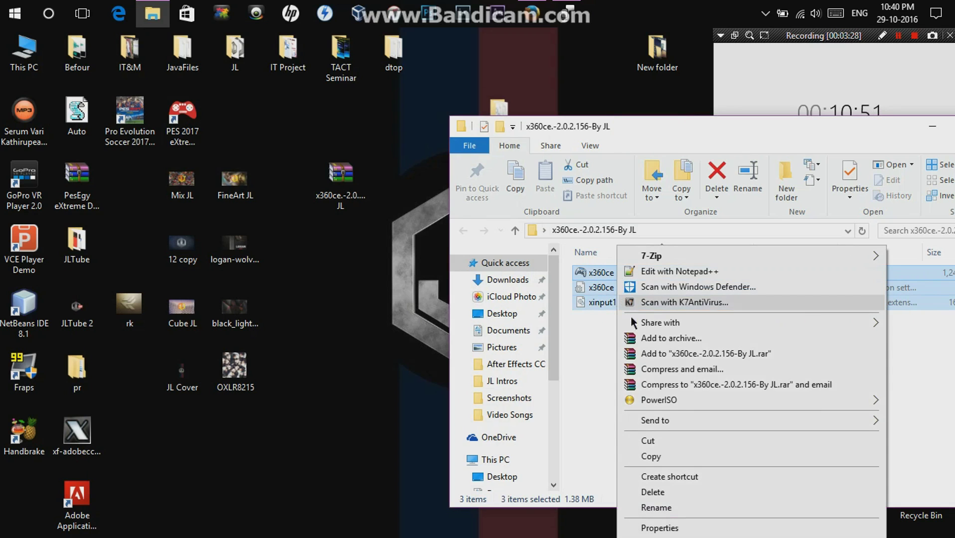
click(665, 454)
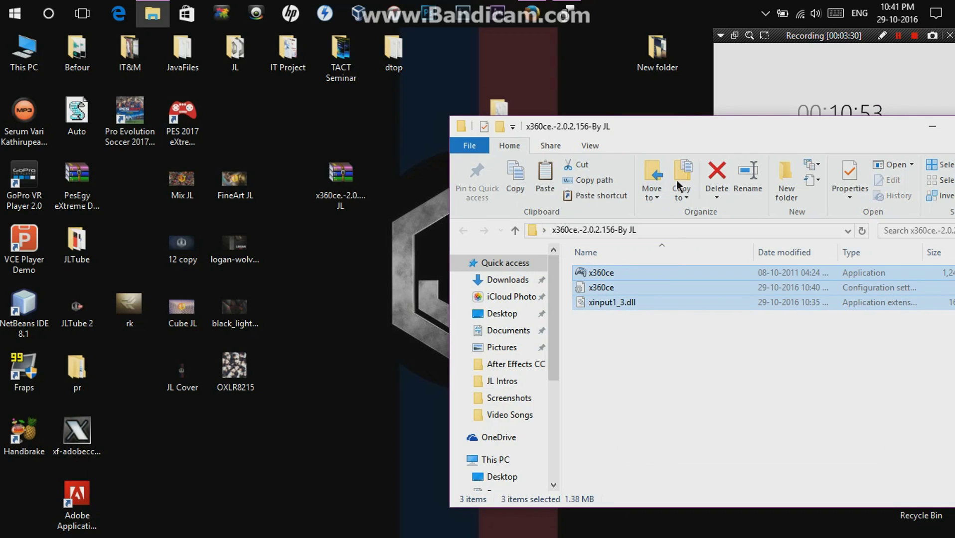
Navigate to Windows (C:) > Games > Mafia II > pc in a new Explorer window.
click(48, 54)
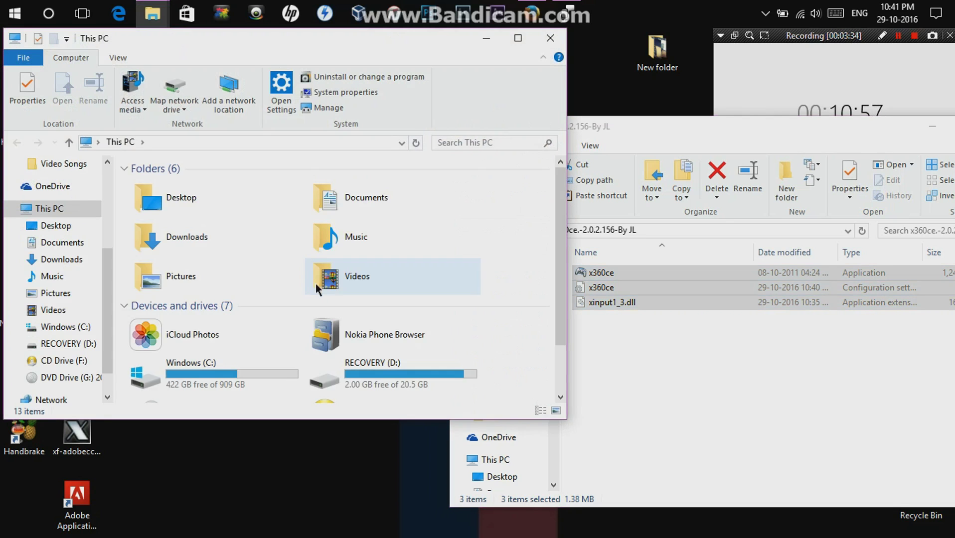
click(213, 372)
double_click(213, 372)
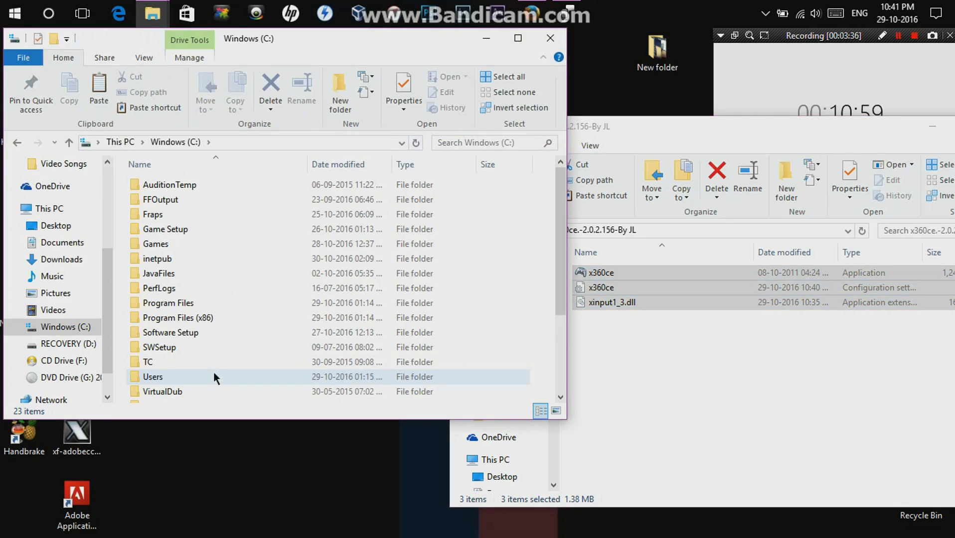
double_click(192, 243)
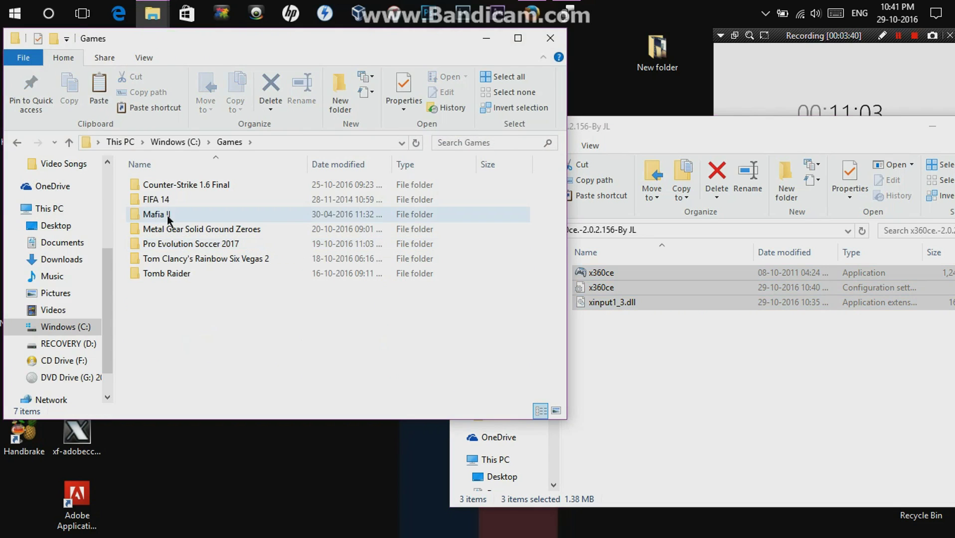
double_click(175, 215)
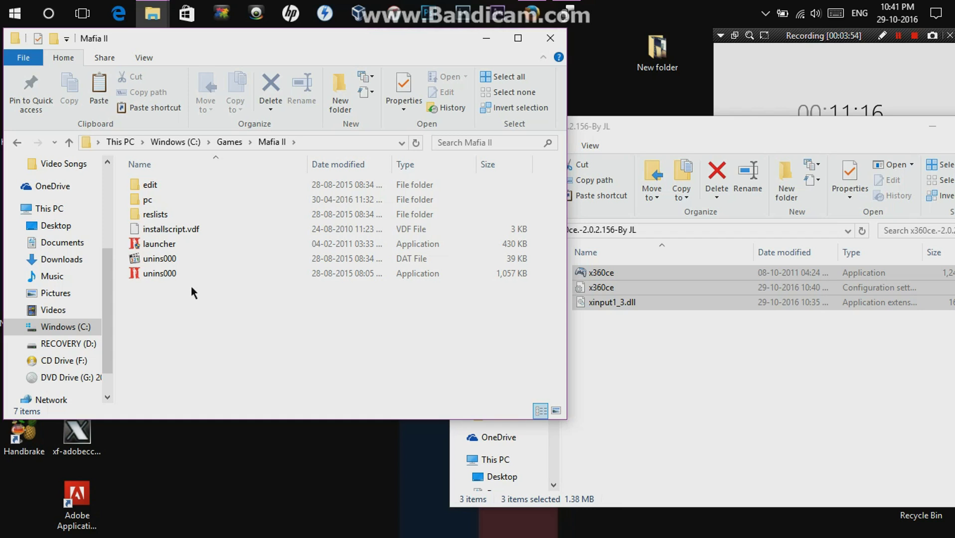
click(170, 195)
double_click(170, 194)
scroll(227, 293, down, 2)
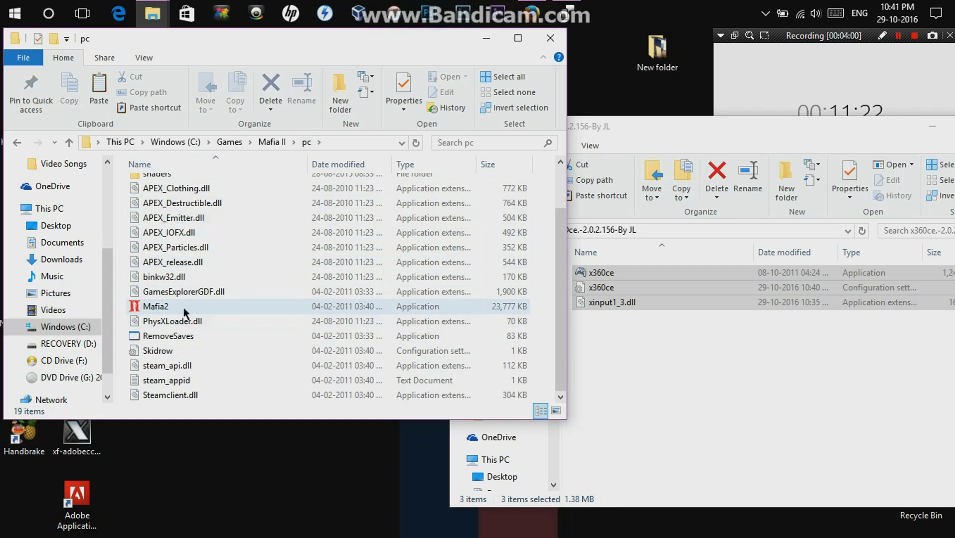
Paste the three x360ce files into the pc folder beside Mafia2.
click(239, 308)
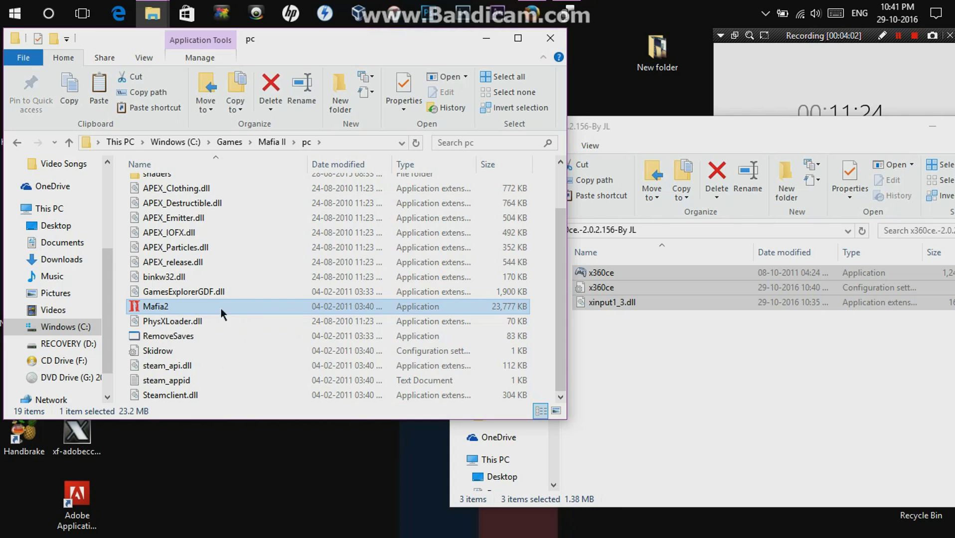
right_click(532, 348)
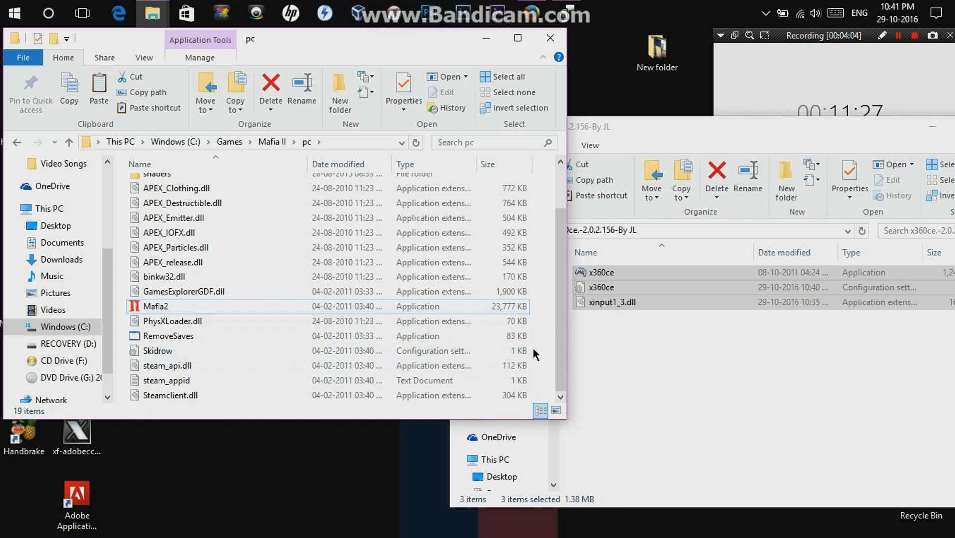
click(598, 259)
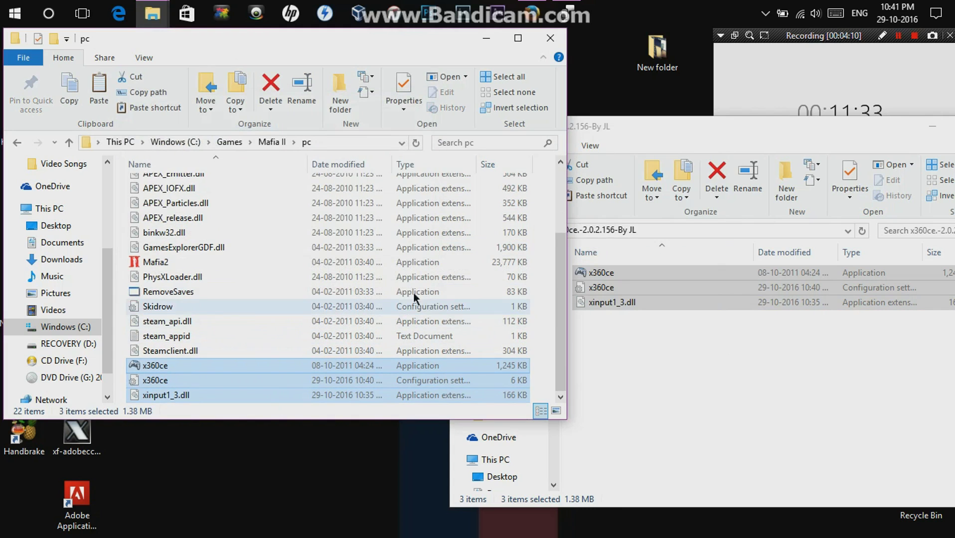
scroll(262, 367, up, 3)
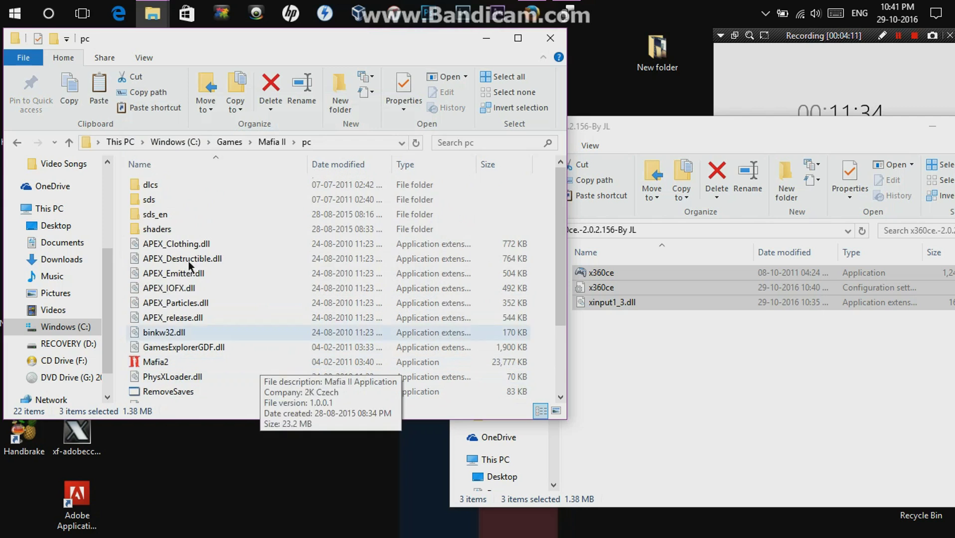
Go up to the Games folder and open the Tomb Raider folder.
click(69, 142)
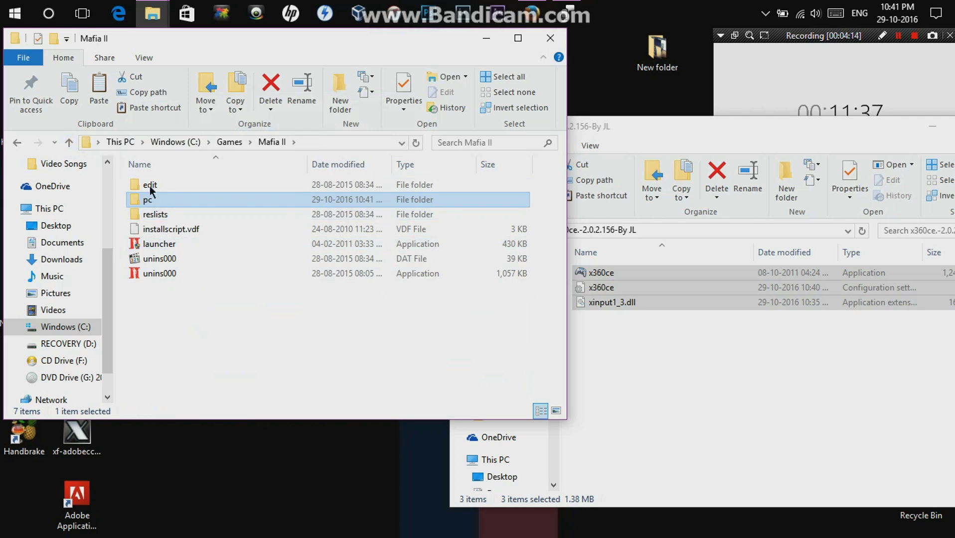
click(231, 142)
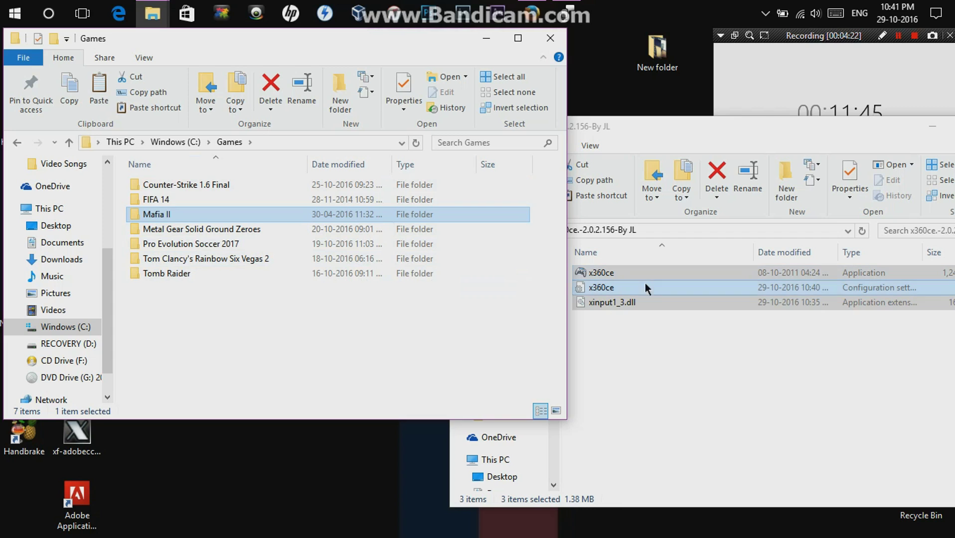
click(236, 273)
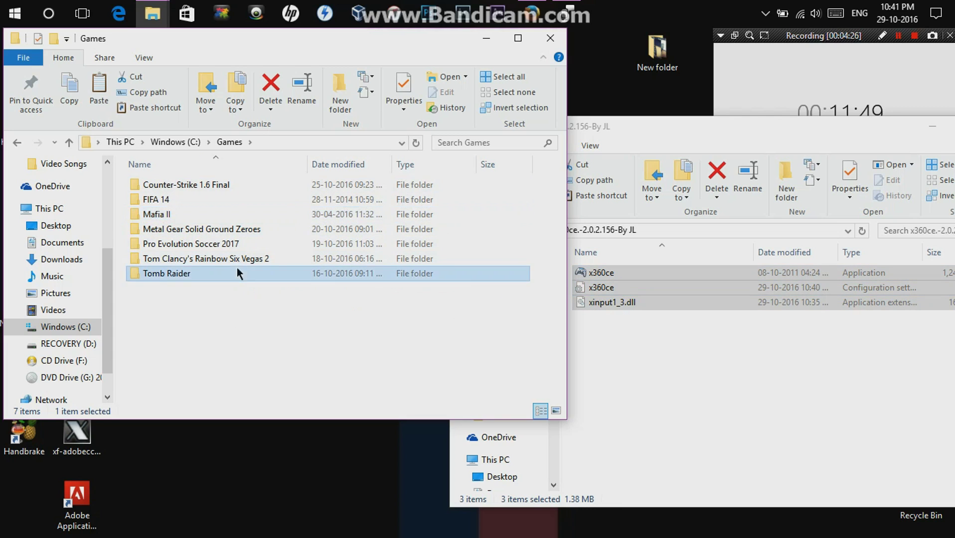
double_click(189, 276)
scroll(189, 277, down, 3)
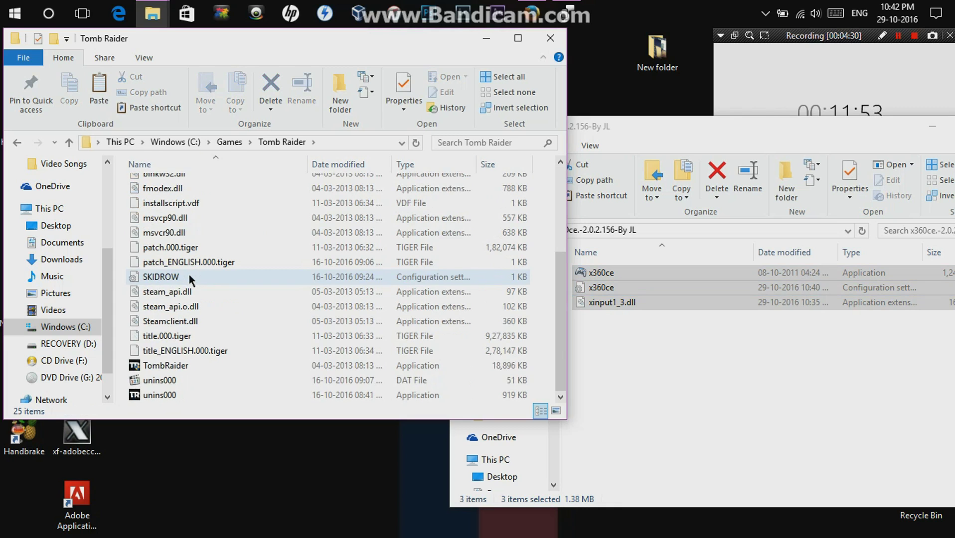
Paste the three x360ce files into the Tomb Raider folder next to TombRaider.
click(404, 370)
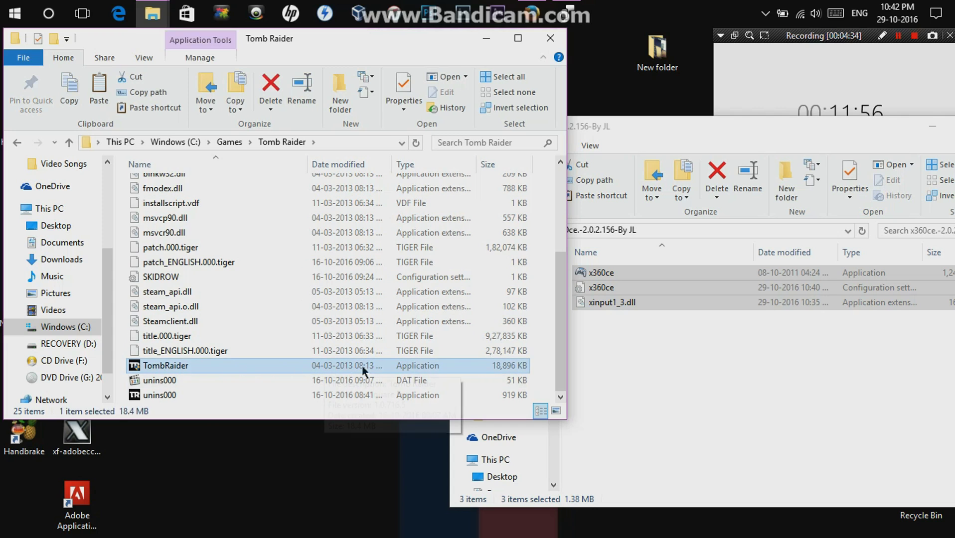
drag(381, 365, 323, 367)
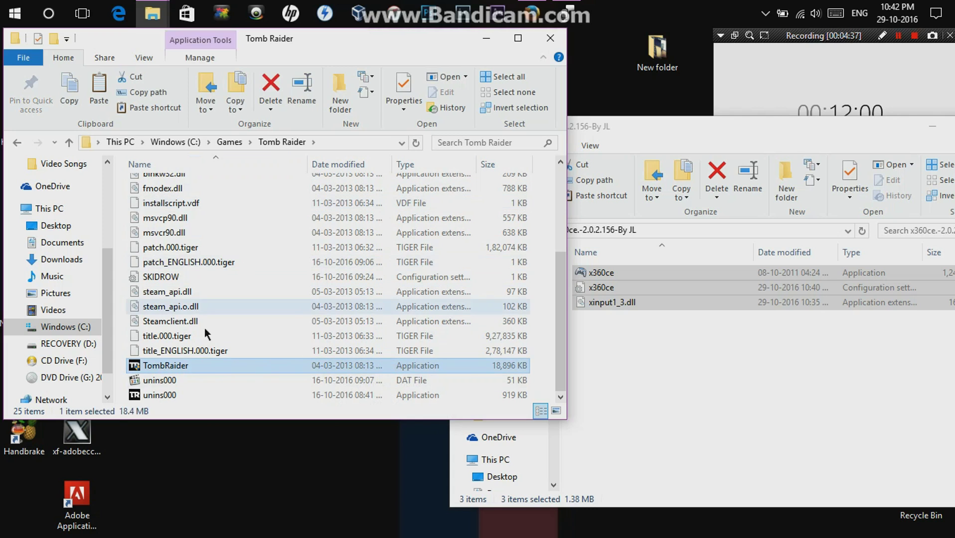
right_click(534, 257)
click(556, 389)
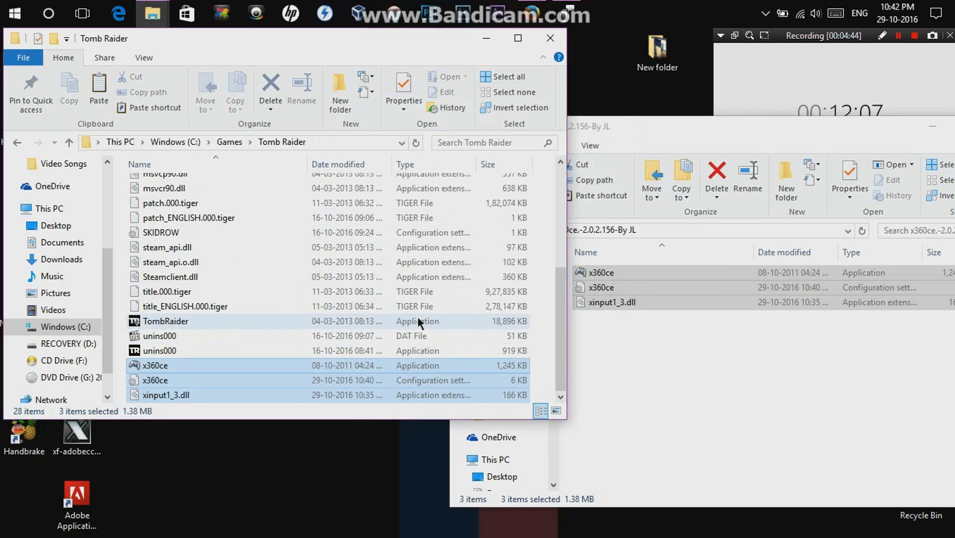
Return to the Games folder and select the Mafia II folder.
click(70, 143)
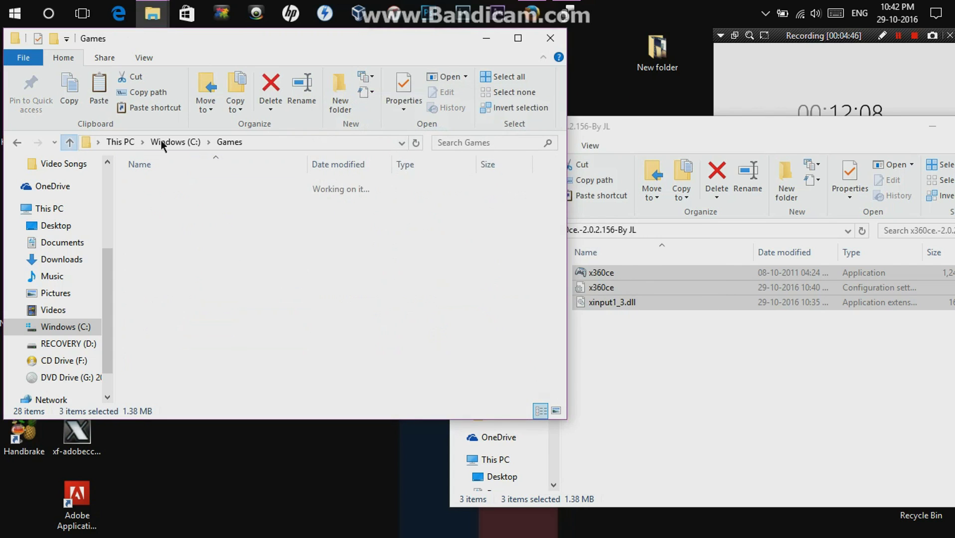
click(217, 219)
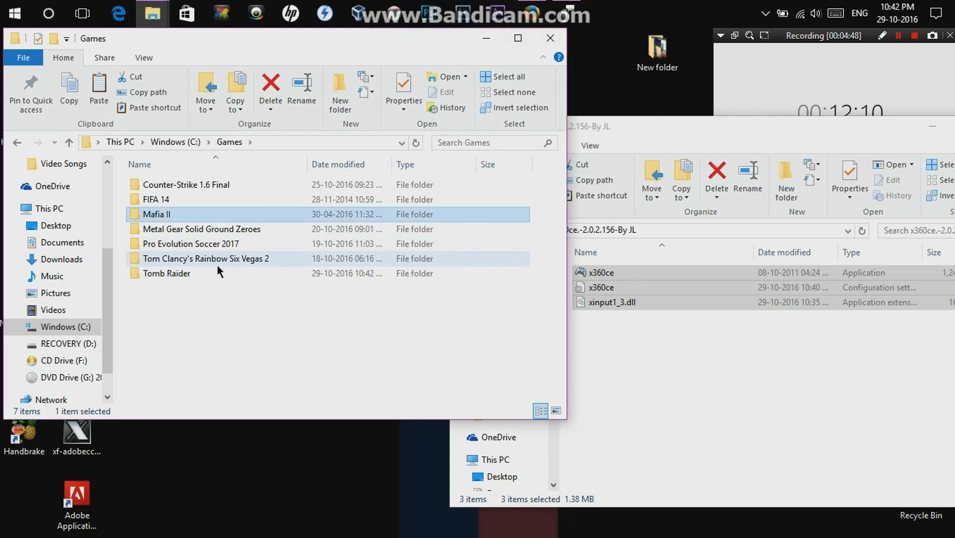
click(217, 265)
click(263, 211)
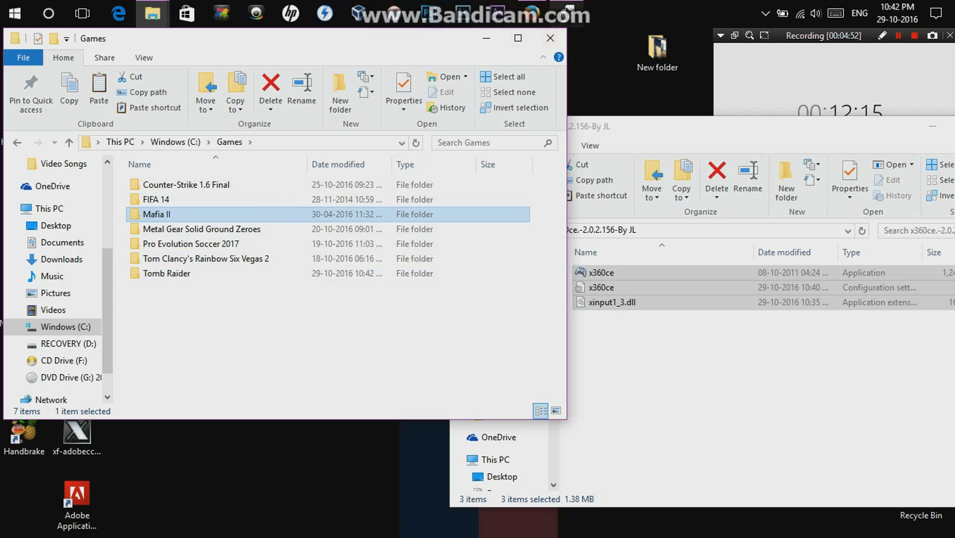
Close the Games and x360ce folder windows and refresh the desktop.
click(550, 38)
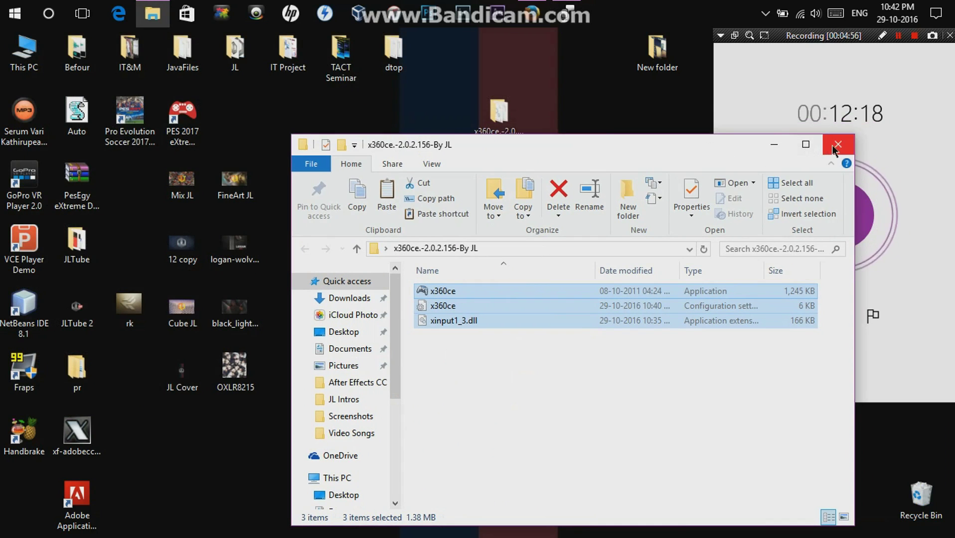
click(801, 144)
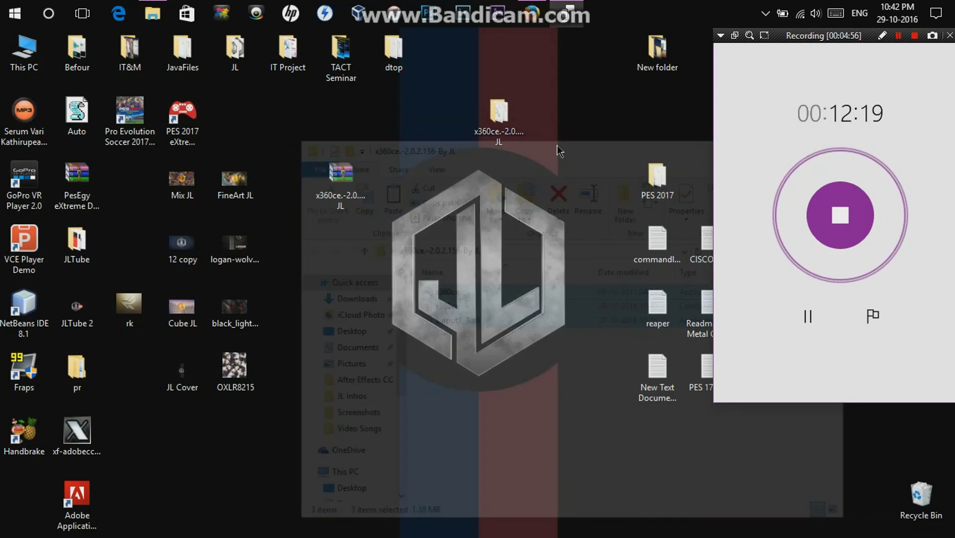
right_click(557, 147)
click(571, 221)
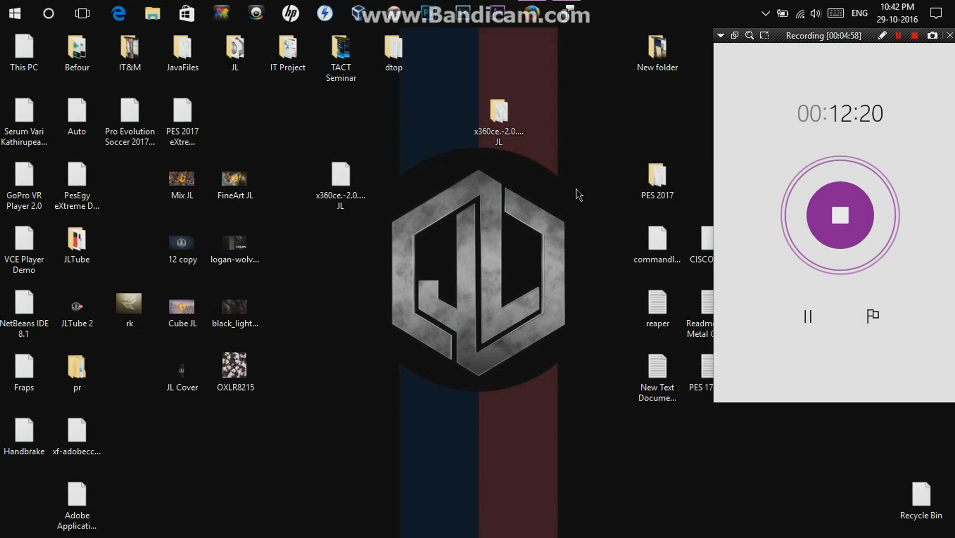
right_click(576, 190)
click(608, 265)
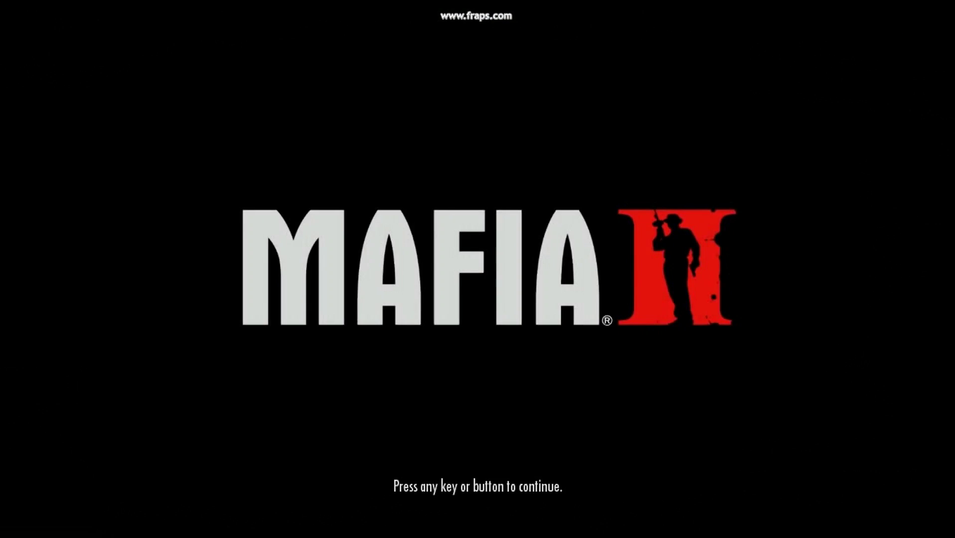
Pass the title screen and pick THE STORY > CONTINUE STORY from the main menu.
key(Return)
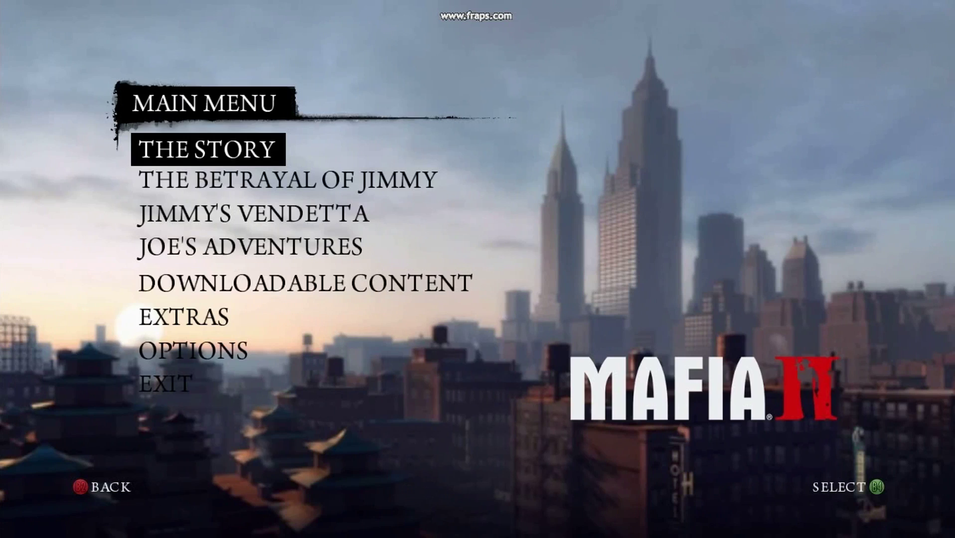
key(Down)
key(Down)
key(Down)
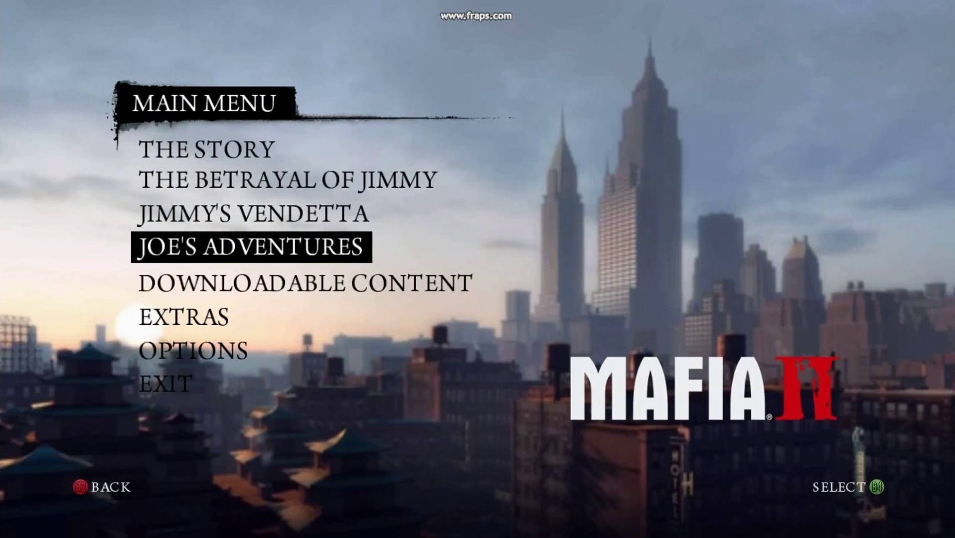
key(Down)
key(Down)
key(Down)
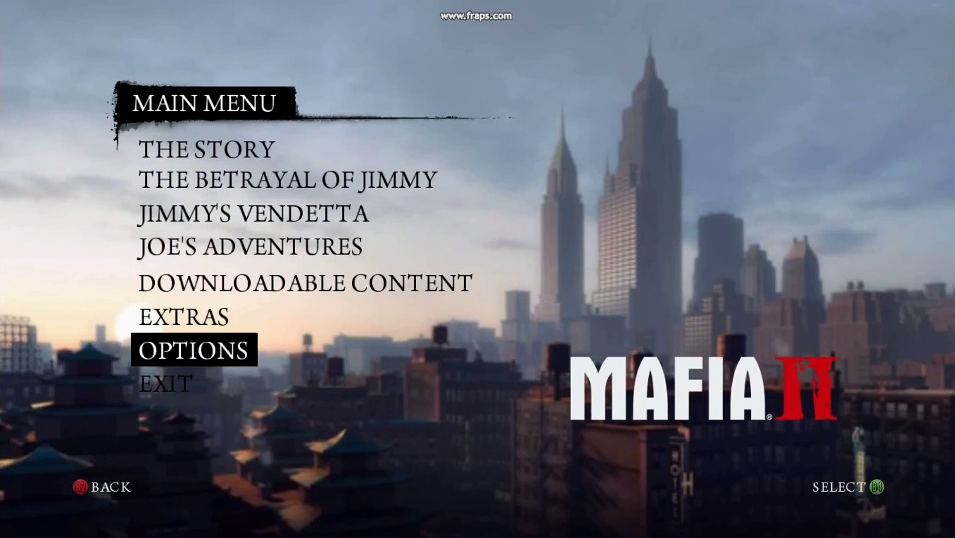
key(Up)
key(Up)
key(Up)
key(Up)
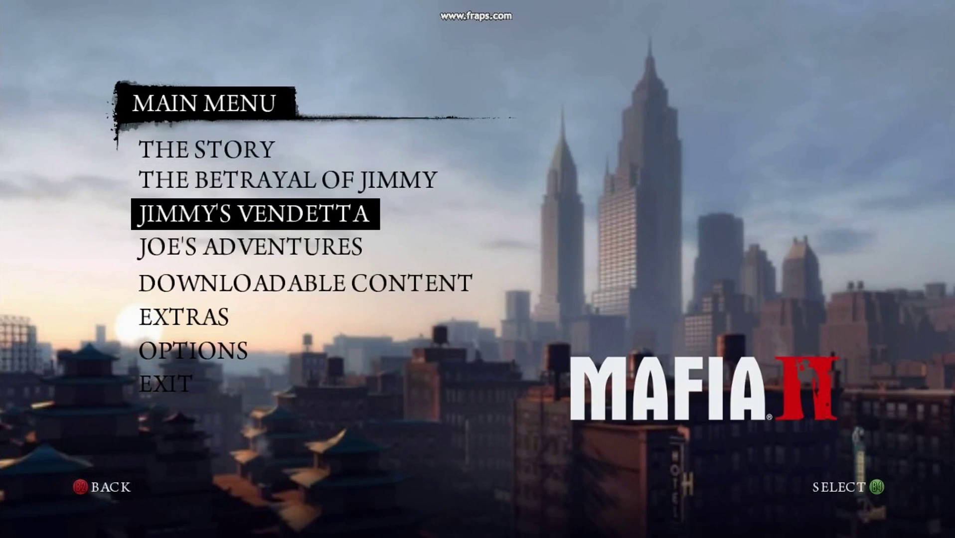
key(Up)
key(Up)
key(Return)
key(Down)
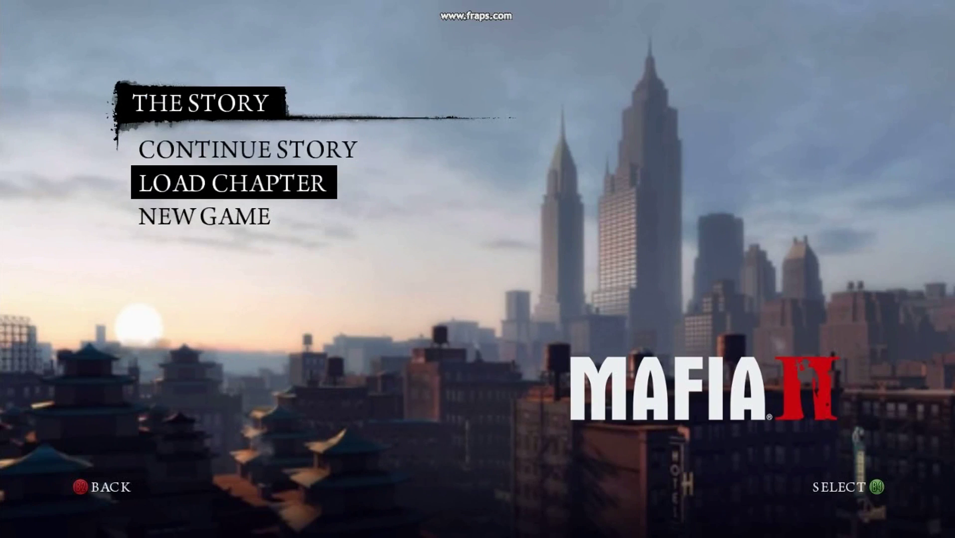
key(Up)
key(Return)
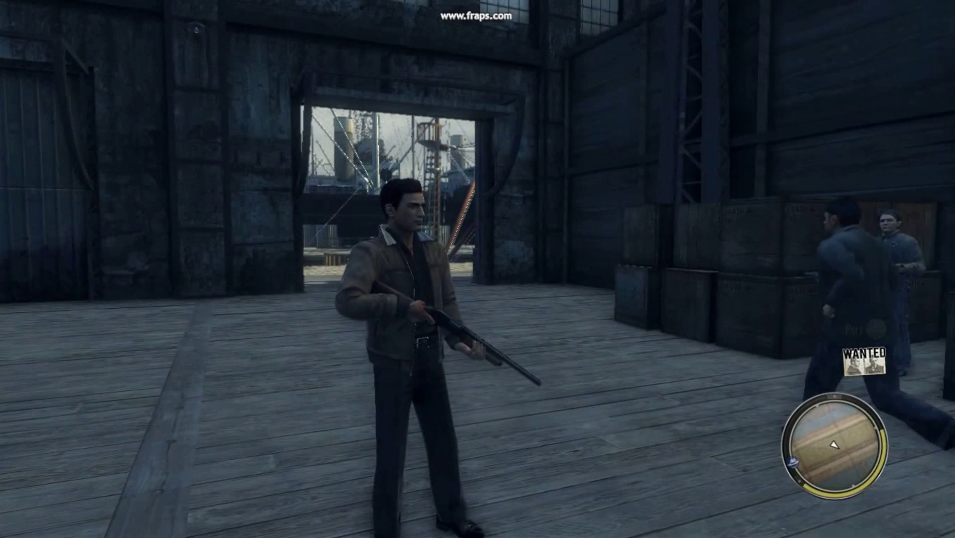
Run Vito out the doorway along the dock and shotgun the nearest gunman.
key(w)
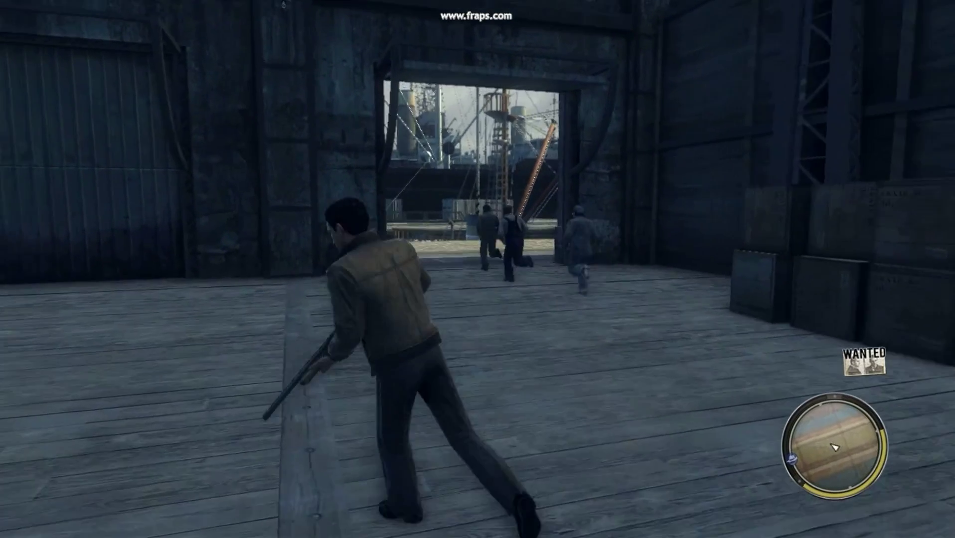
key(a)
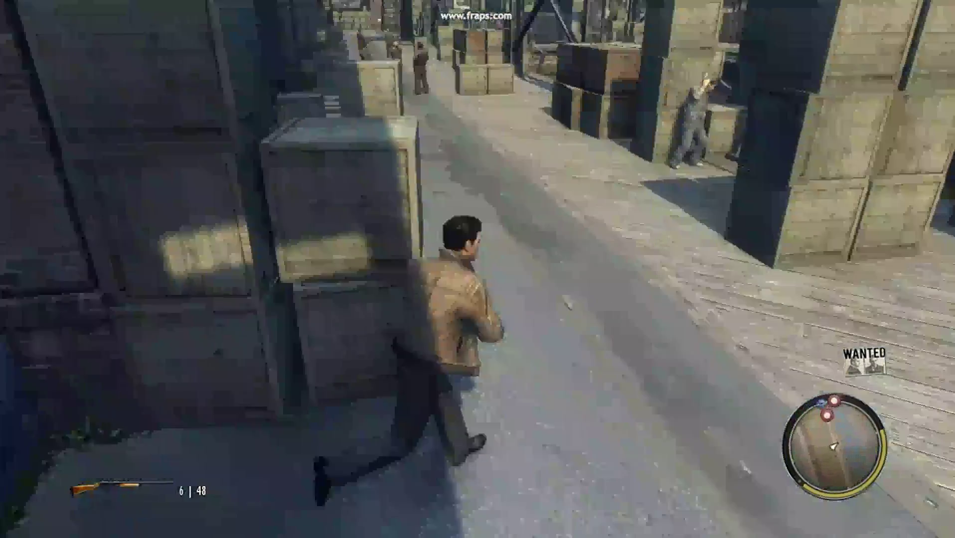
right_click(479, 189)
key(w)
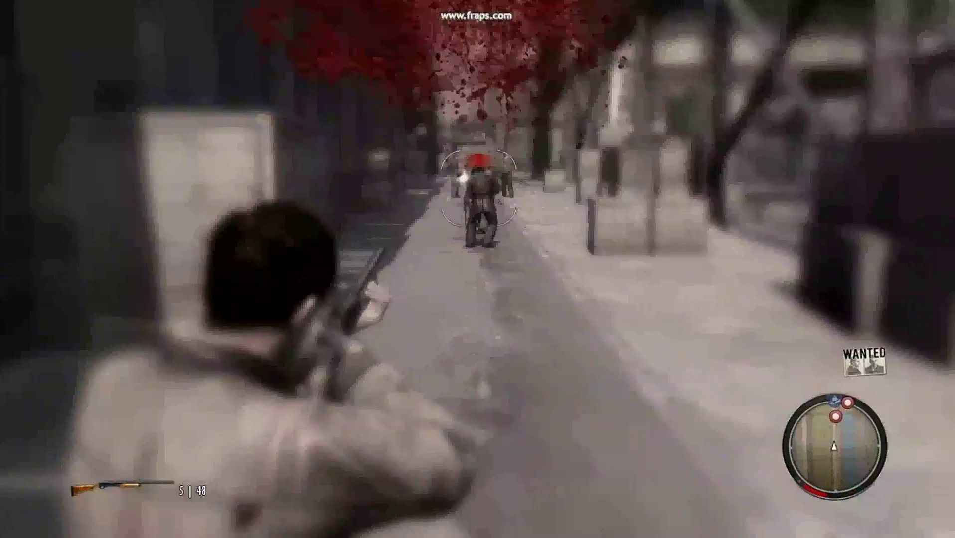
click(480, 181)
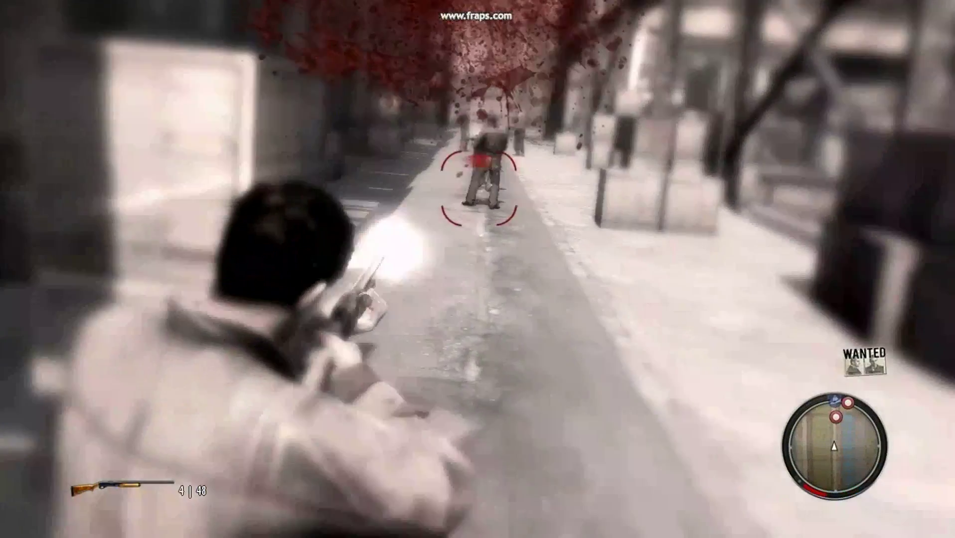